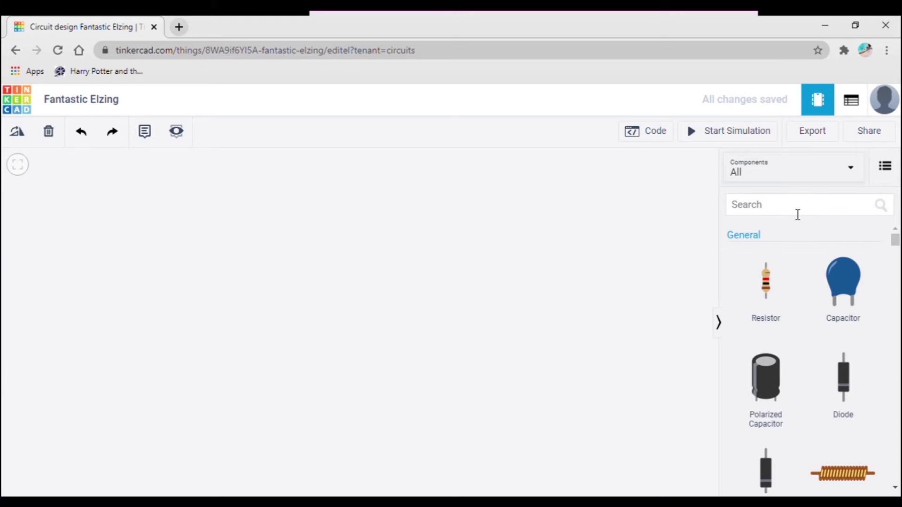
Step: Place an Arduino Uno with a small breadboard just to its right on the canvas
click(797, 215)
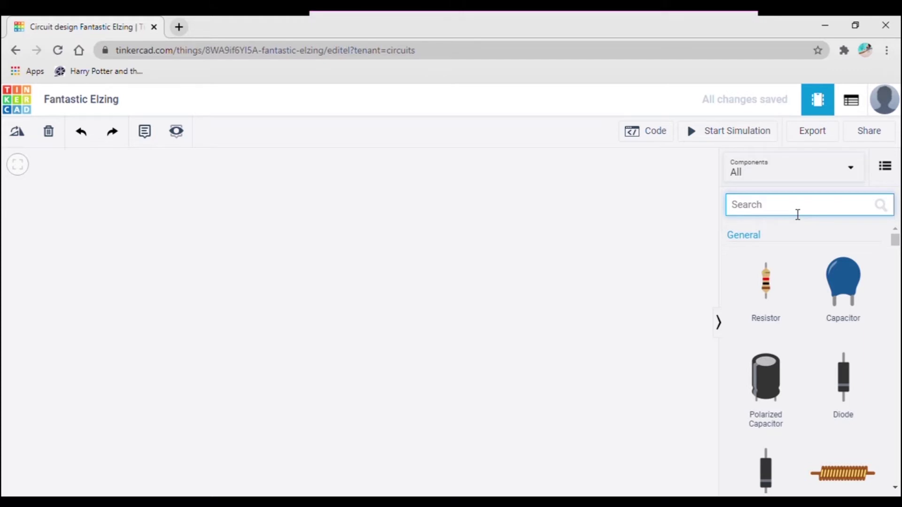
text(ard)
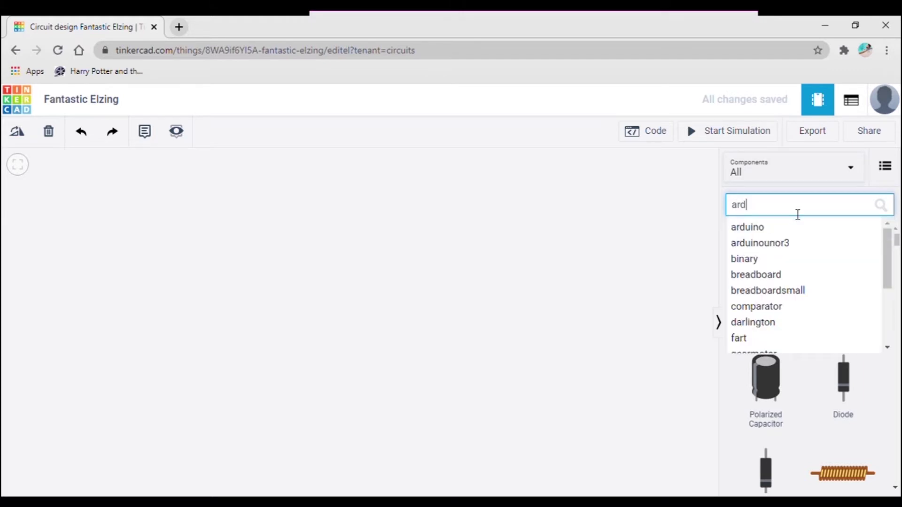
text(ui)
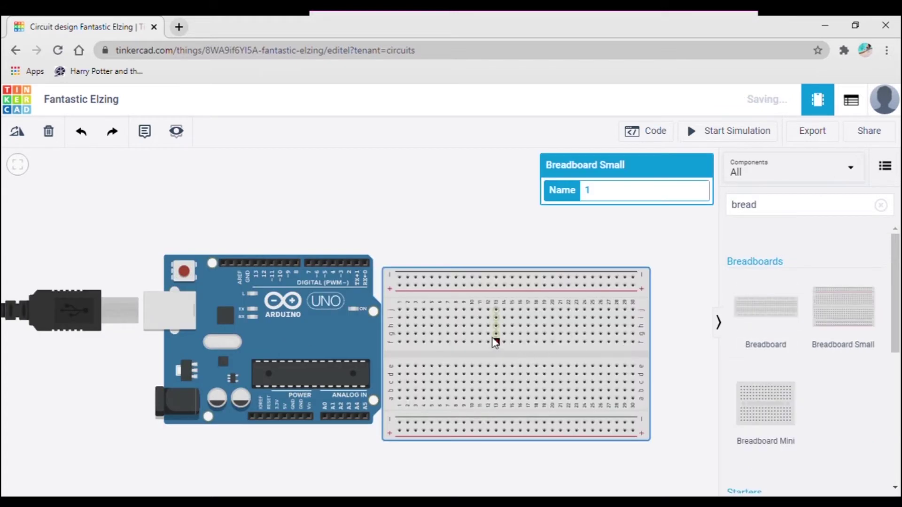
drag(488, 357, 512, 354)
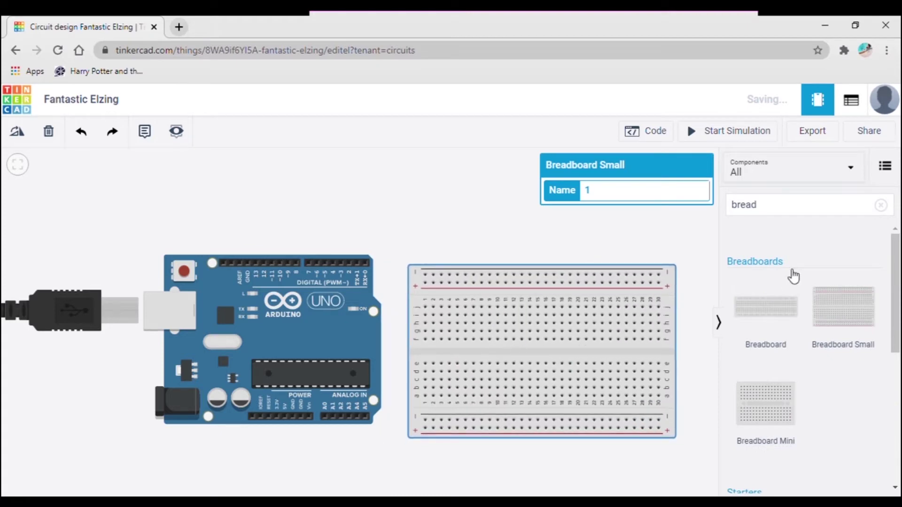
Step: Search the parts library for the PIR sensor
click(772, 209)
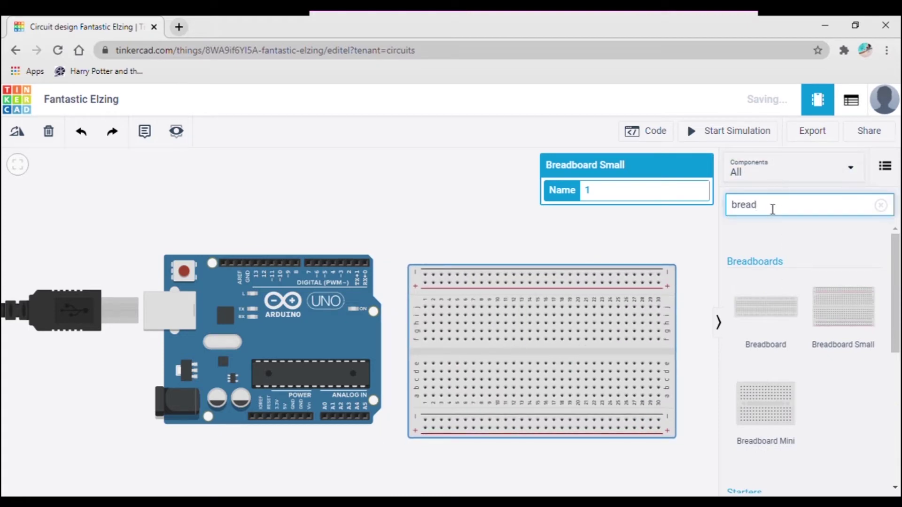
key(BackSpace)
key(BackSpace)
key(BackSpace)
key(BackSpace)
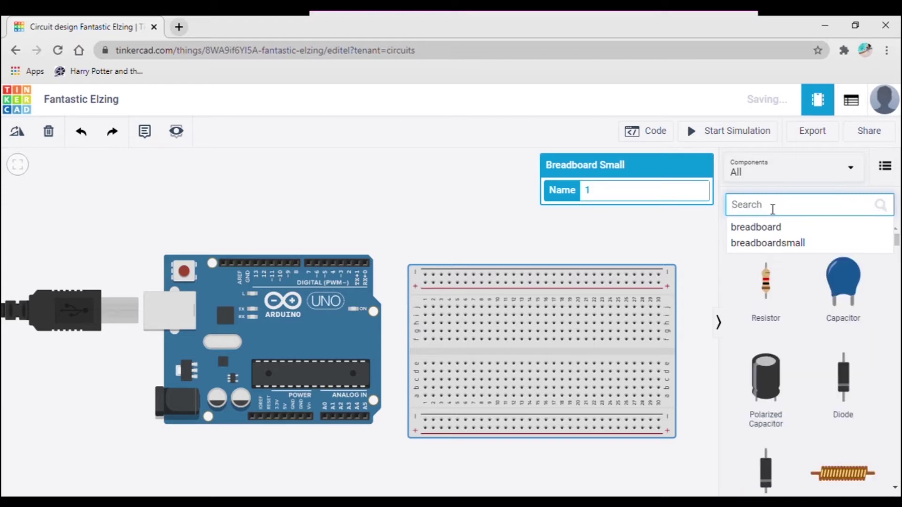
text(pir)
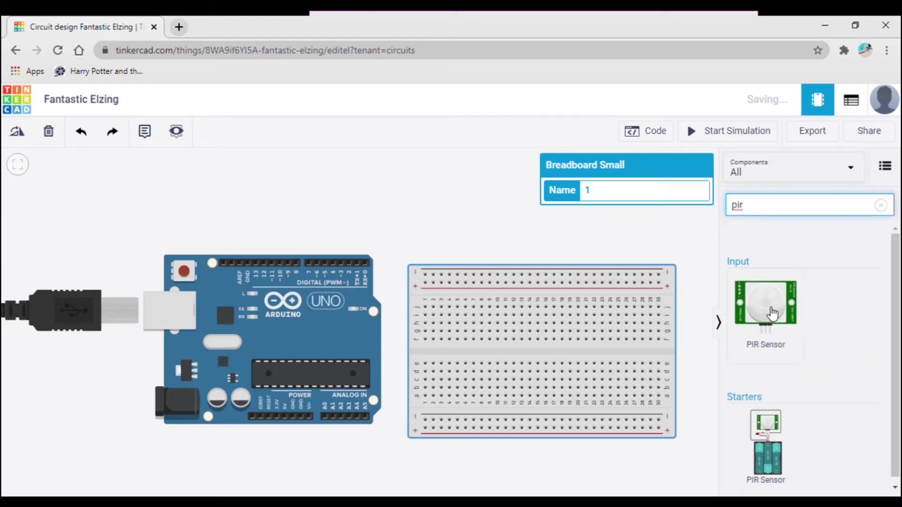
Step: Place a PIR sensor above the Arduino and a light bulb above the breadboard
drag(773, 312, 387, 194)
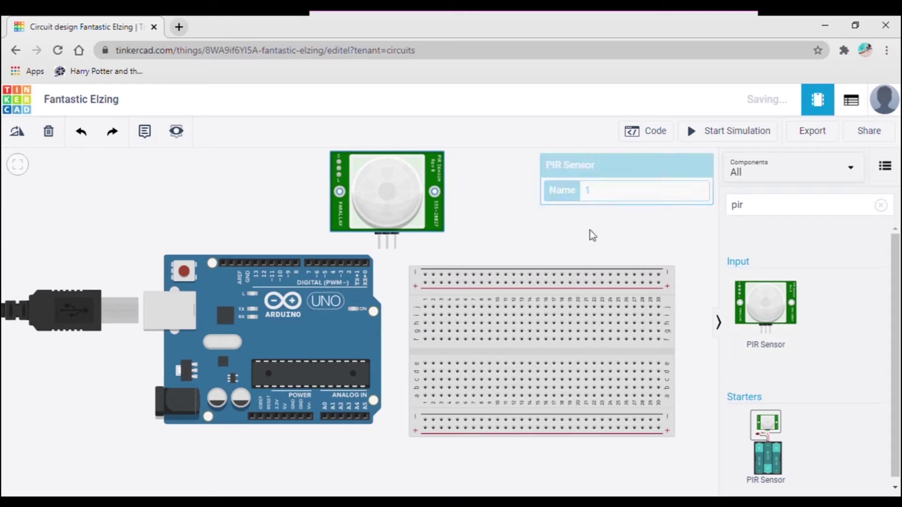
click(757, 210)
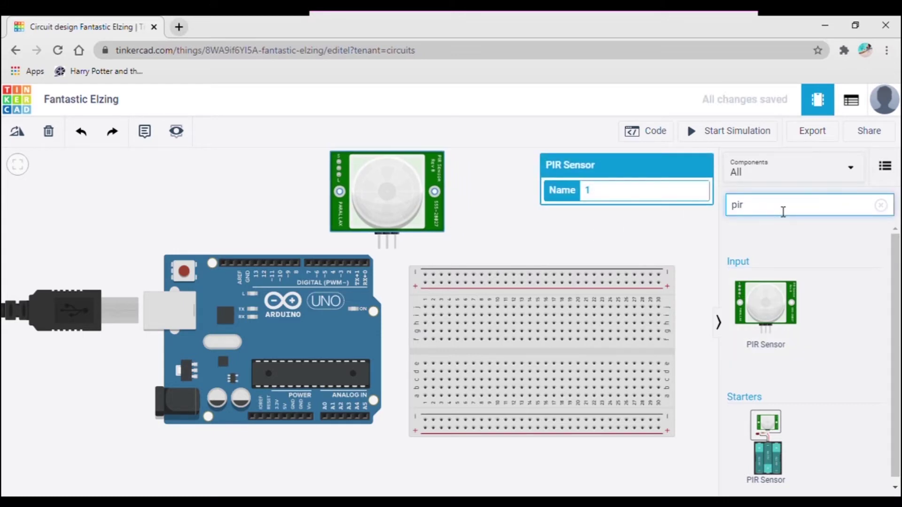
key(BackSpace)
key(BackSpace)
key(BackSpace)
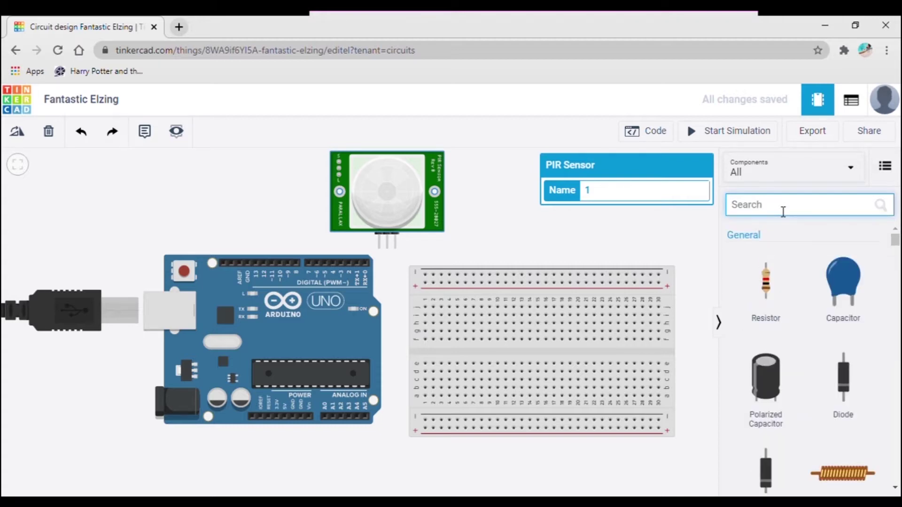
text(light )
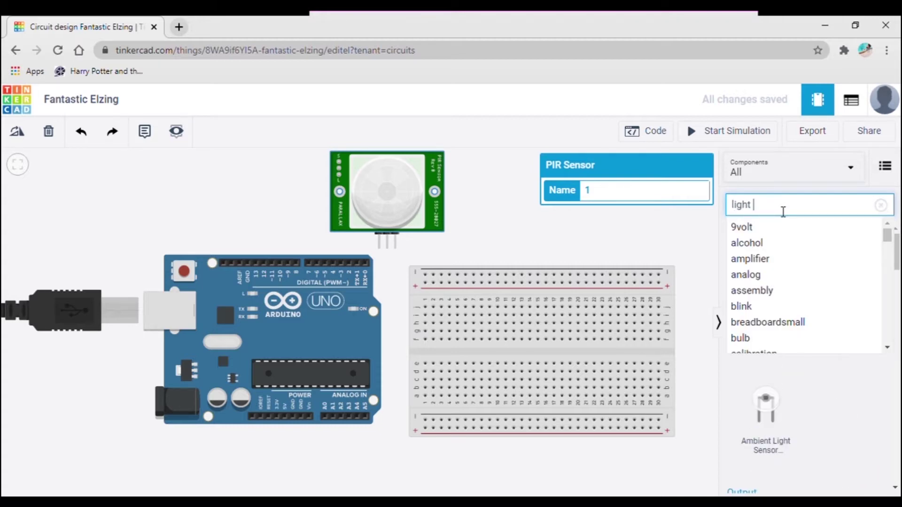
text(b)
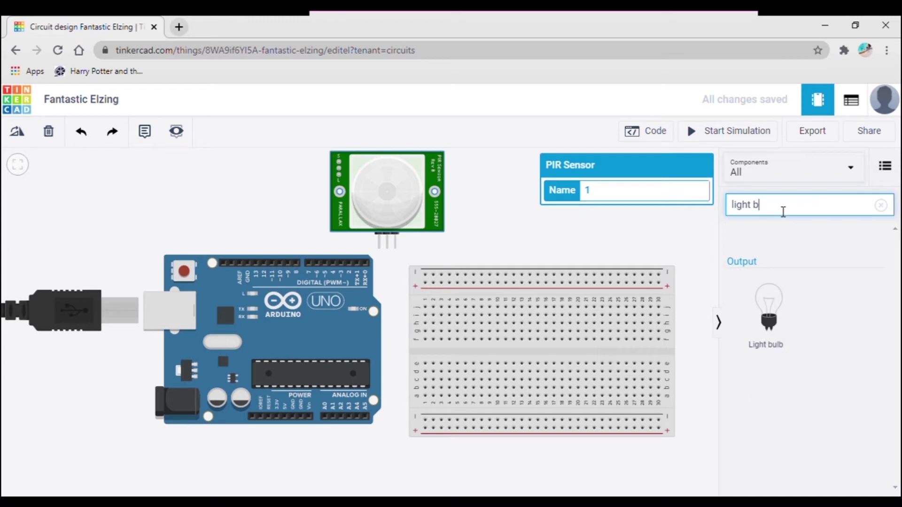
mouse_move(769, 307)
mouse_down()
mouse_move(546, 229)
mouse_move(524, 247)
mouse_up()
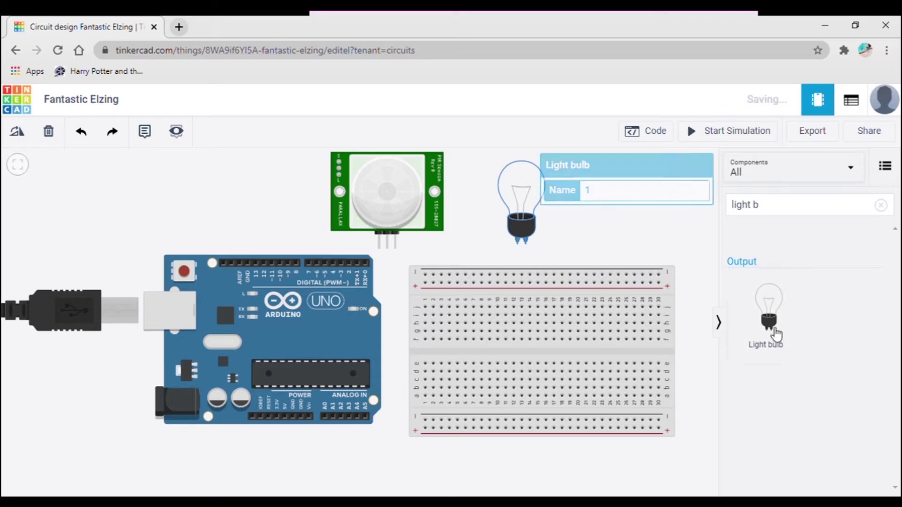
Step: Add a DC motor beside the bulb and a resistor below the Arduino, then hide the parts panel
click(779, 214)
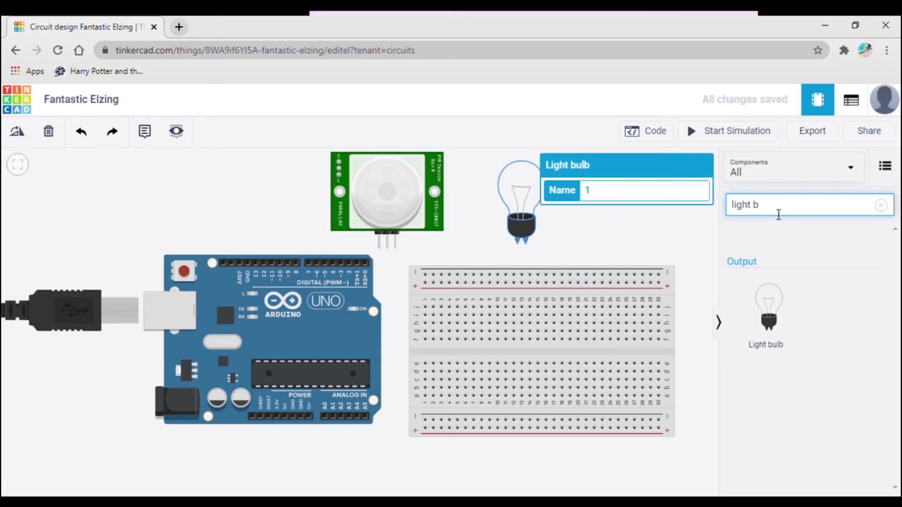
key(BackSpace)
key(BackSpace)
key(BackSpace)
key(BackSpace)
key(BackSpace)
key(BackSpace)
key(BackSpace)
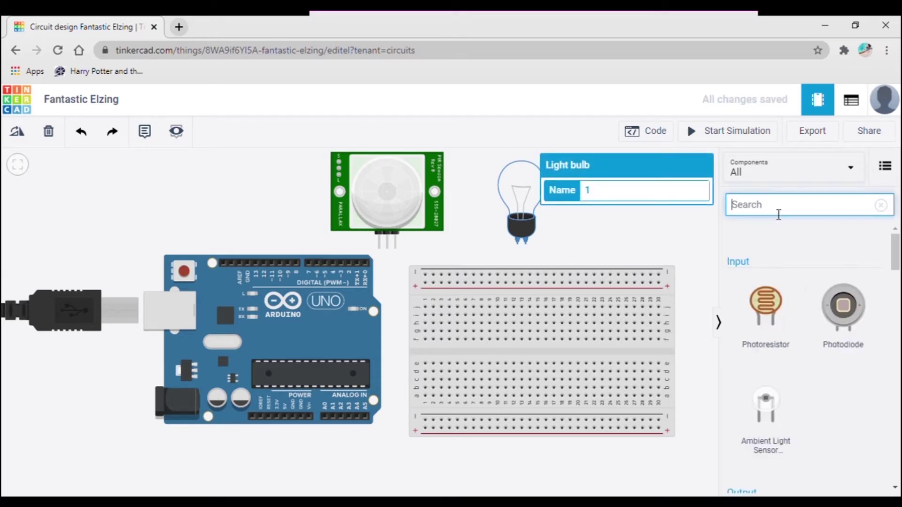
text(mo)
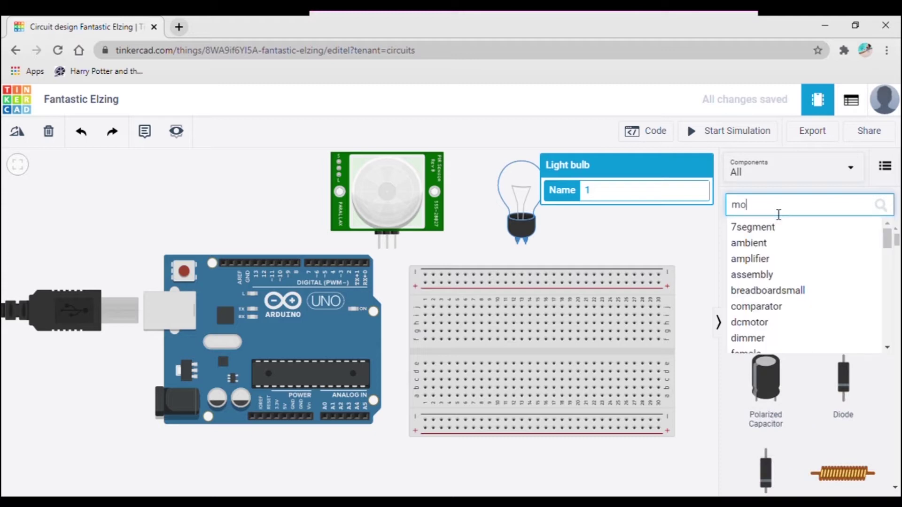
text(tor)
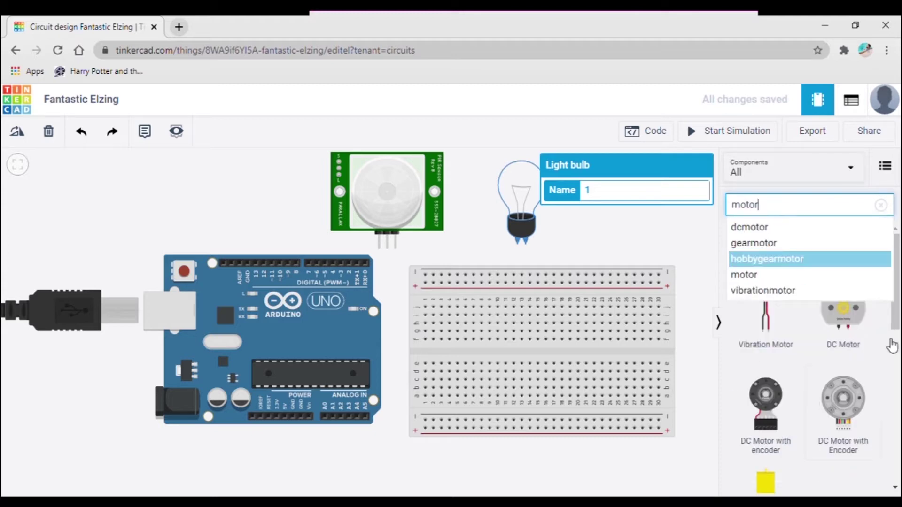
drag(849, 326, 632, 256)
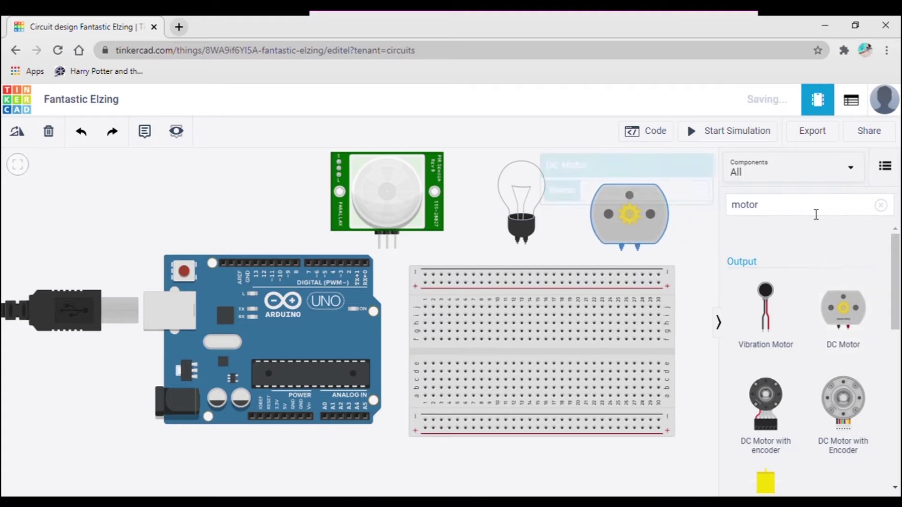
click(792, 211)
key(BackSpace)
key(BackSpace)
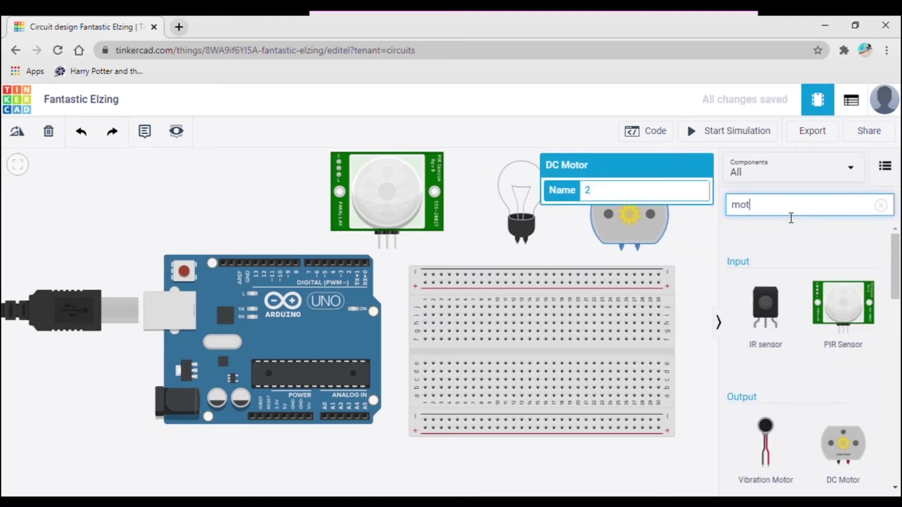
key(BackSpace)
key(BackSpace)
key(BackSpace)
text(re)
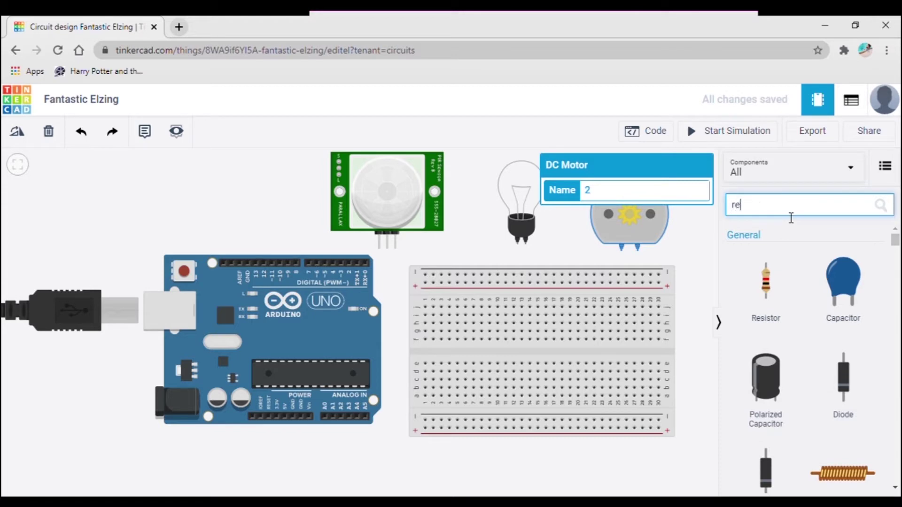
text(sis)
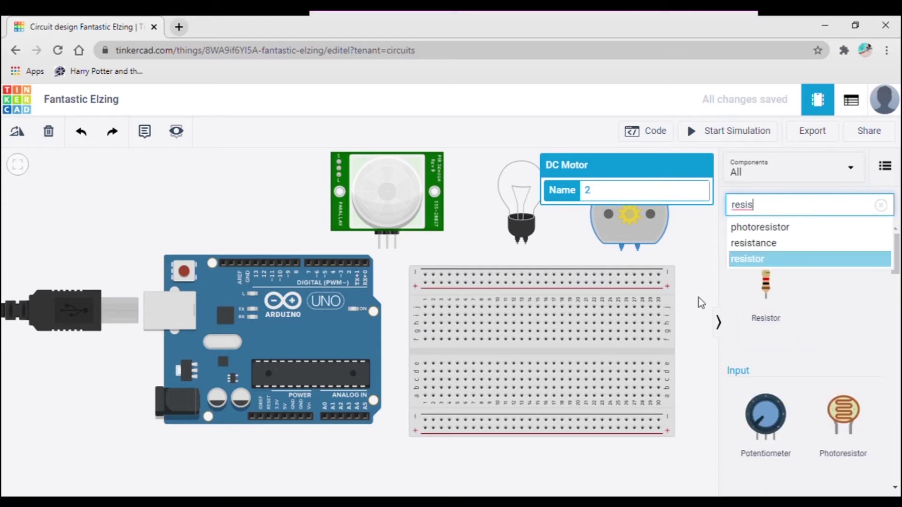
mouse_move(766, 287)
mouse_down()
mouse_move(359, 458)
mouse_move(393, 450)
mouse_up()
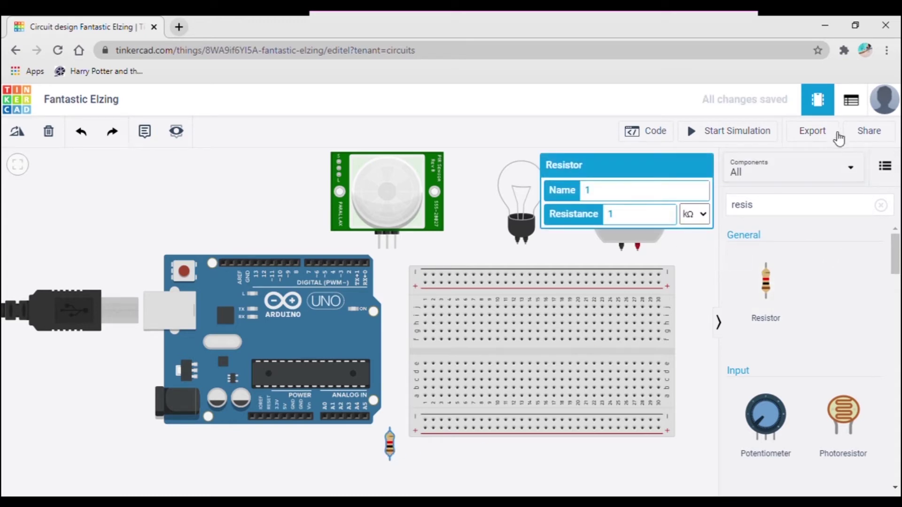
click(718, 323)
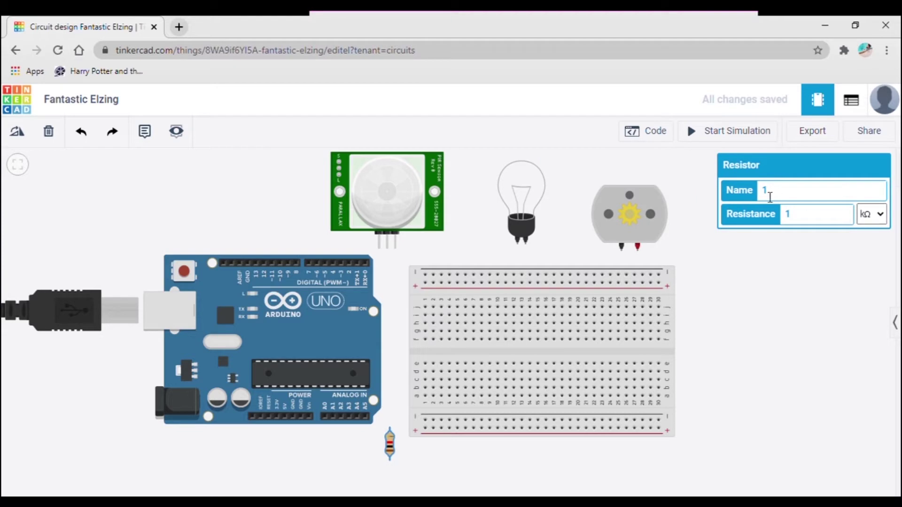
Step: Move the 1 kΩ resistor onto the breadboard so it straddles the centre channel
click(717, 375)
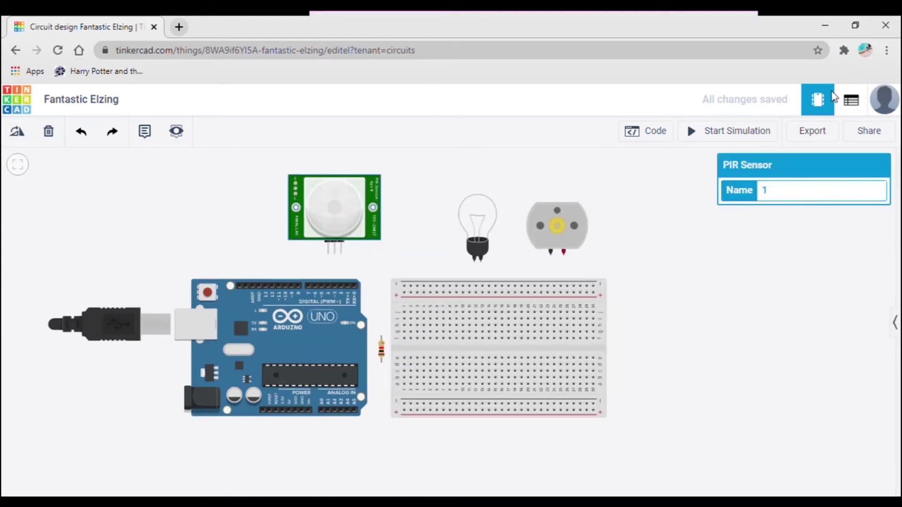
click(750, 278)
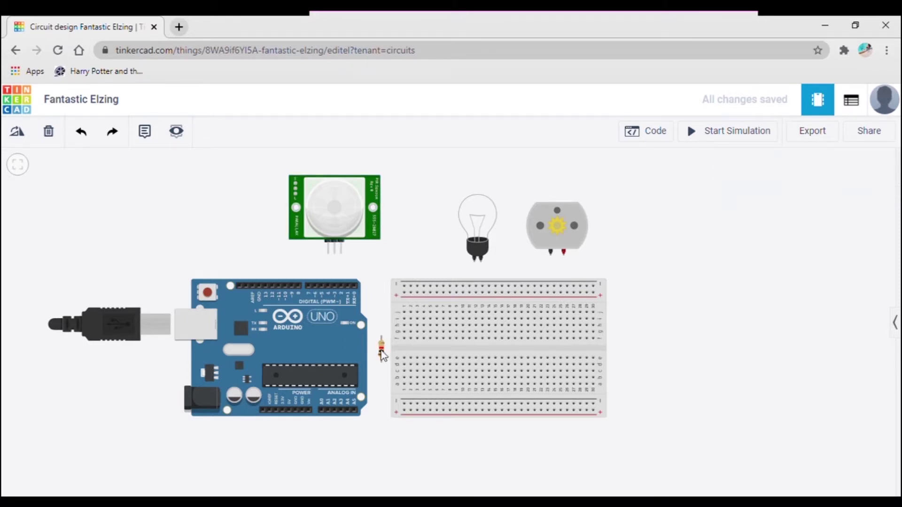
scroll(383, 356, up, 2)
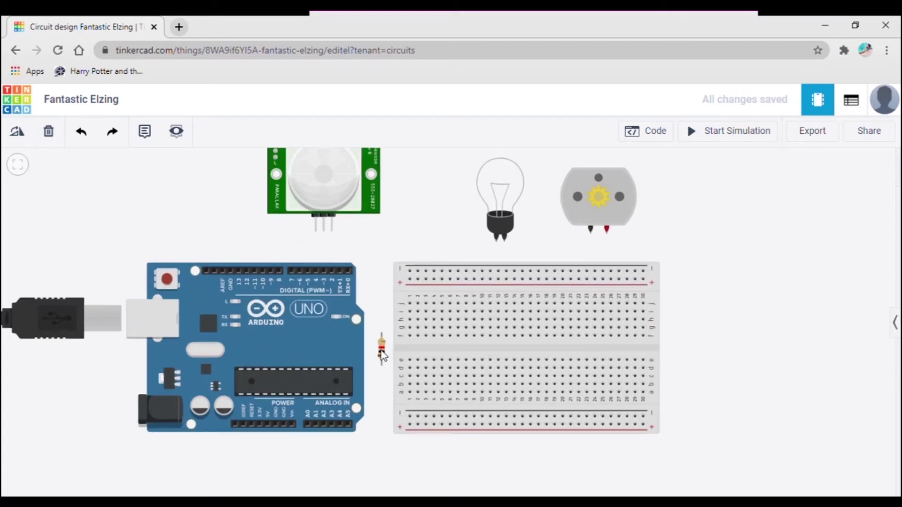
drag(383, 354, 499, 357)
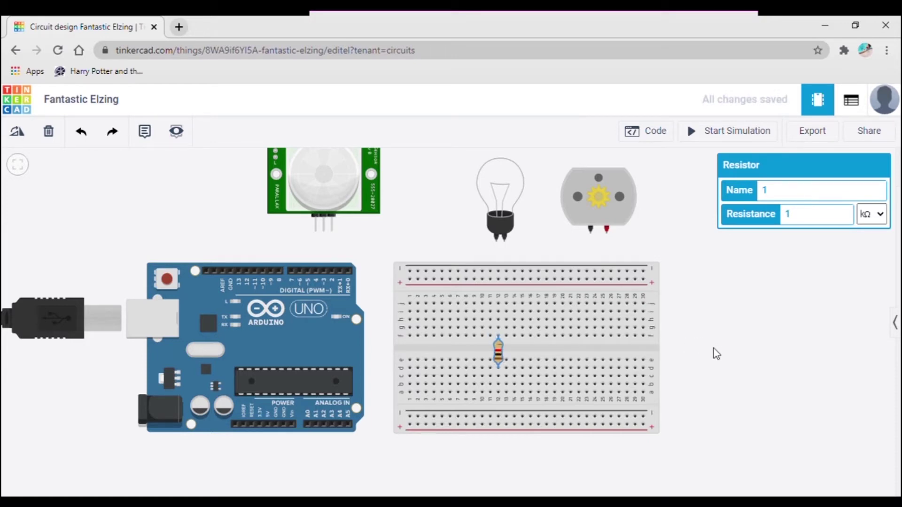
scroll(538, 407, down, 2)
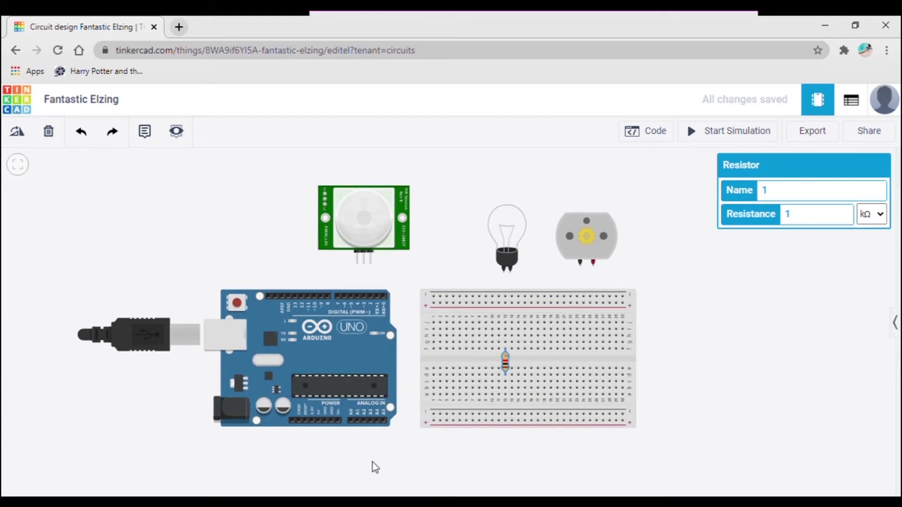
scroll(373, 462, up, 2)
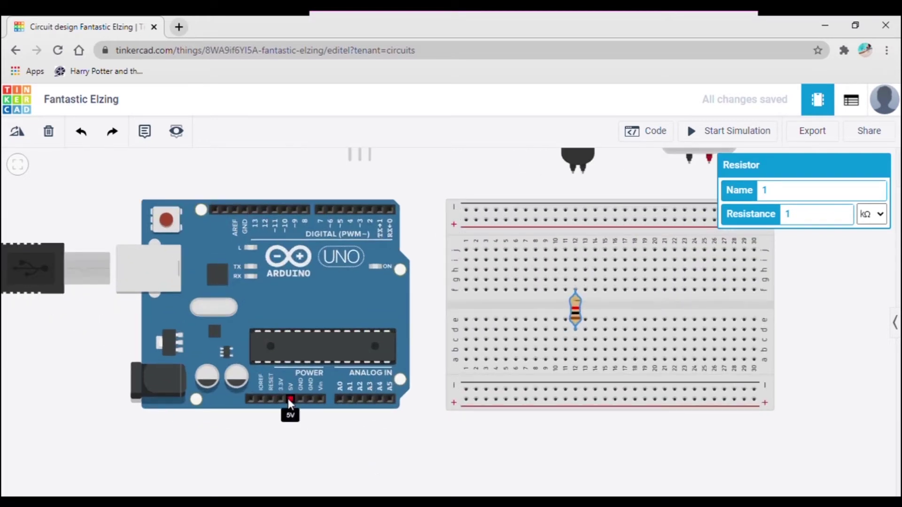
Step: Run a red wire from the Arduino's 5V pin under the board to the breadboard's bottom + rail
click(288, 399)
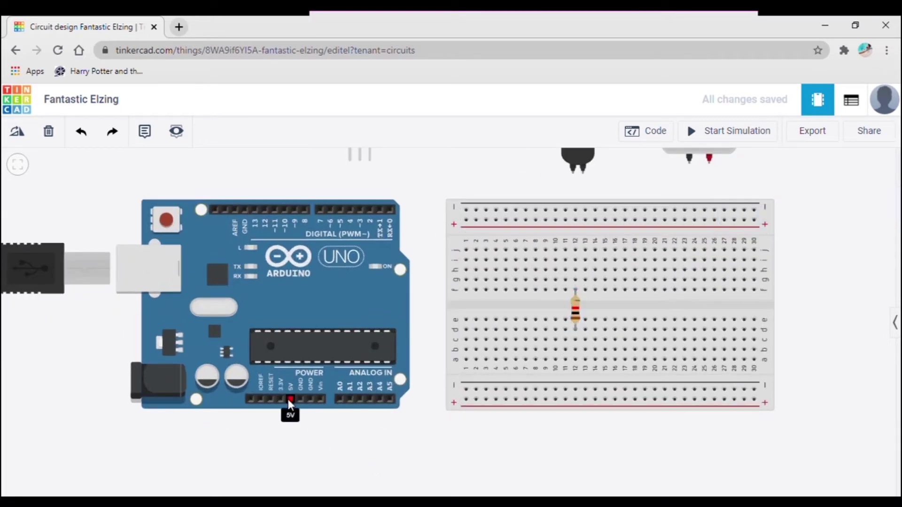
click(290, 458)
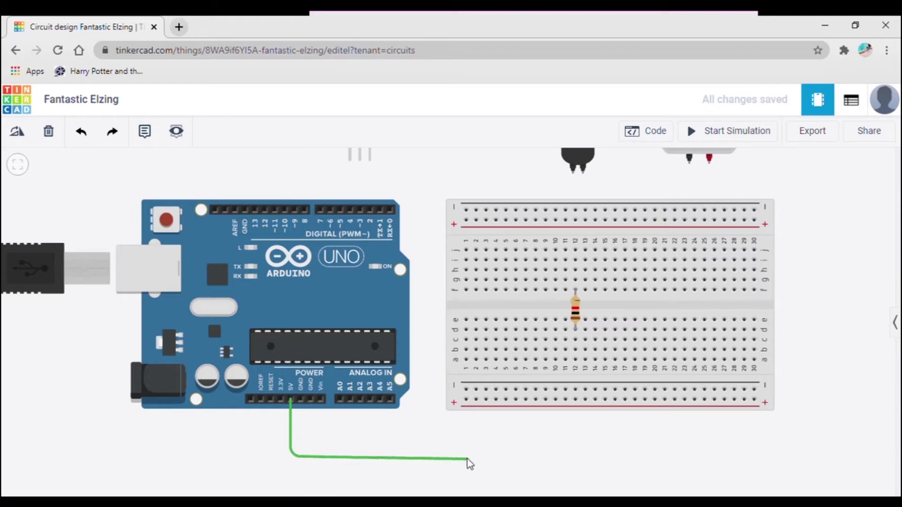
click(466, 457)
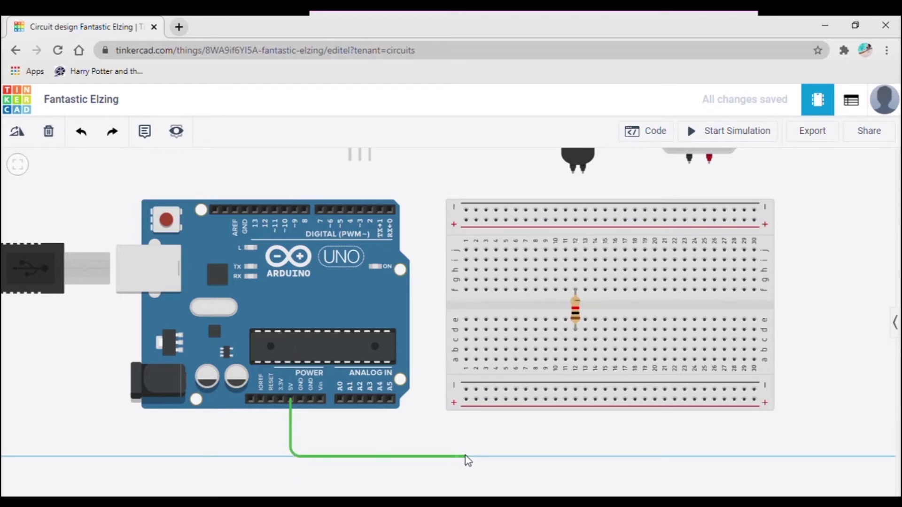
click(466, 400)
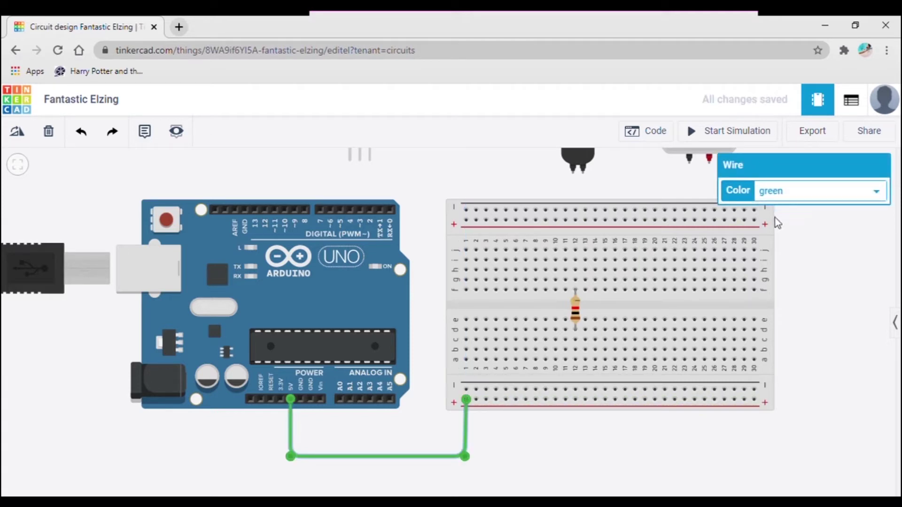
key(2)
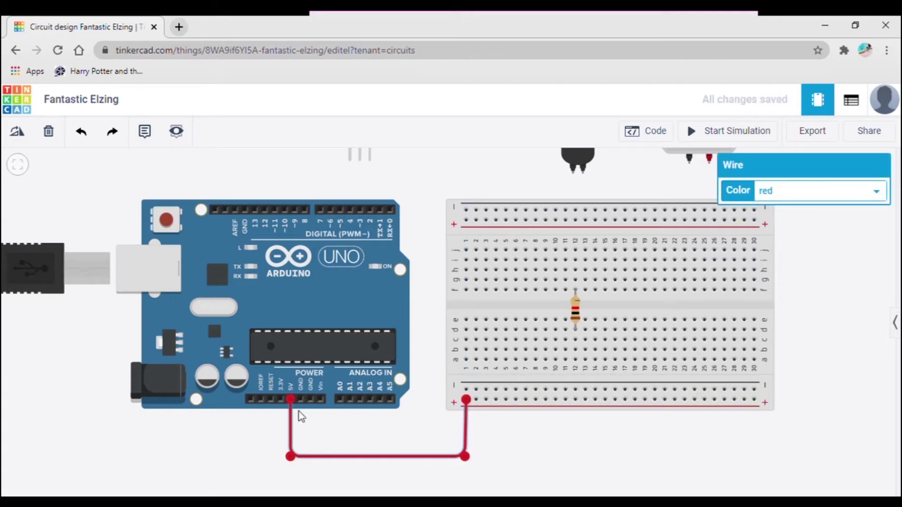
click(300, 399)
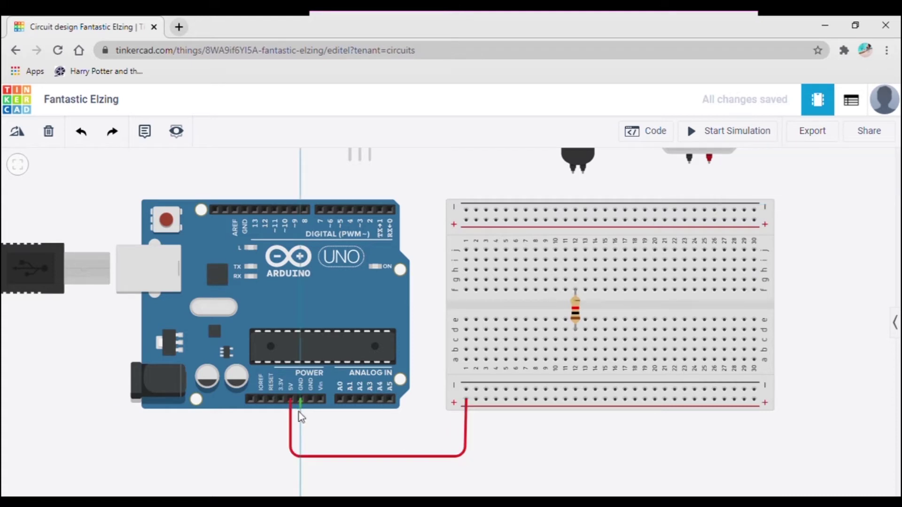
Step: Route a black ground wire from the Arduino GND pin below the board up to the bottom − rail
click(301, 444)
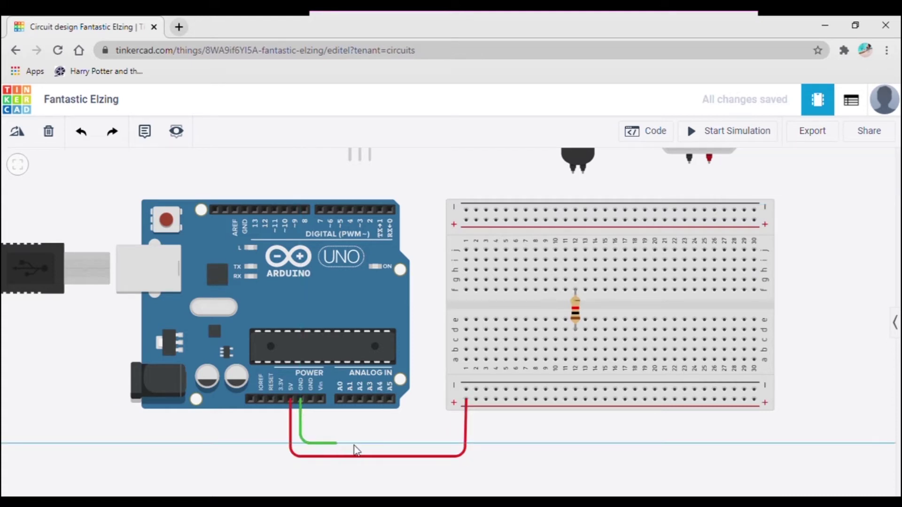
click(435, 444)
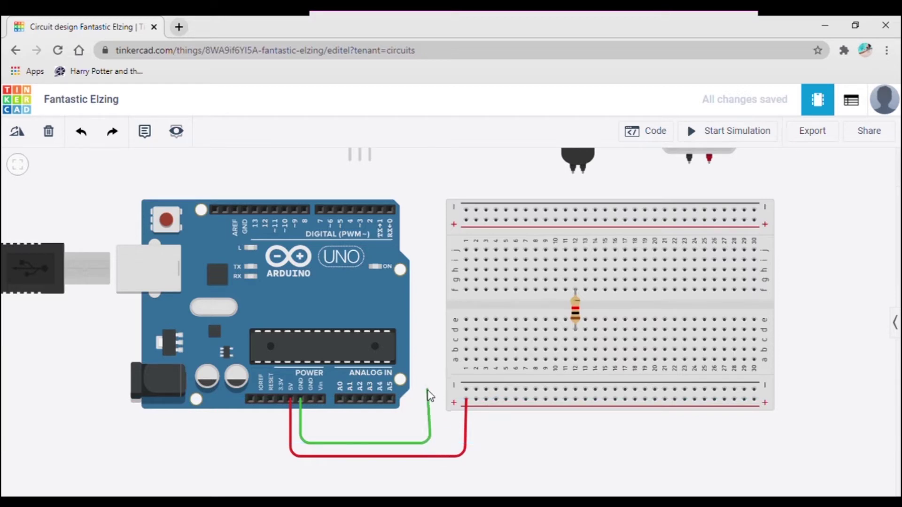
click(430, 391)
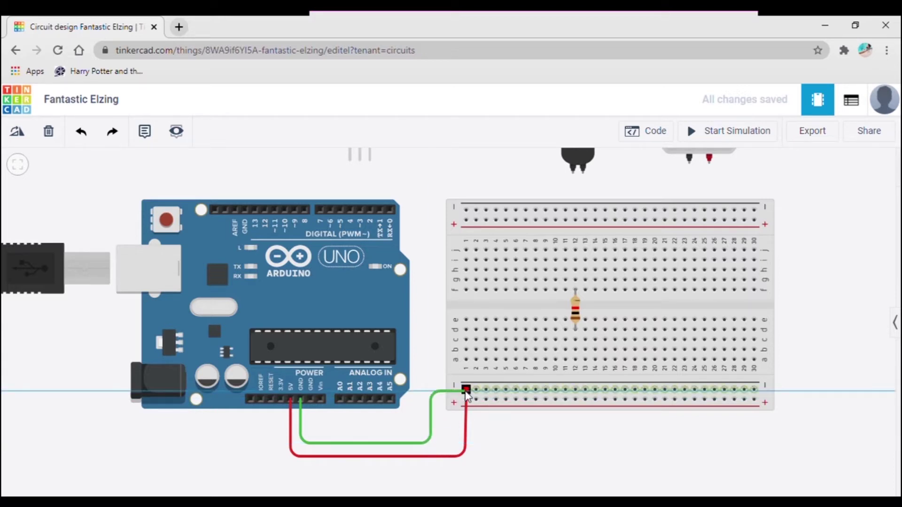
click(466, 390)
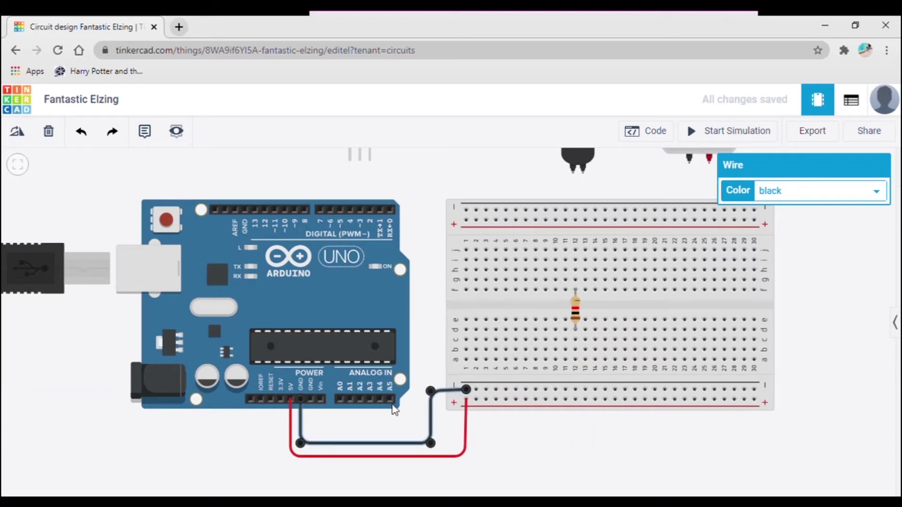
drag(429, 391, 430, 390)
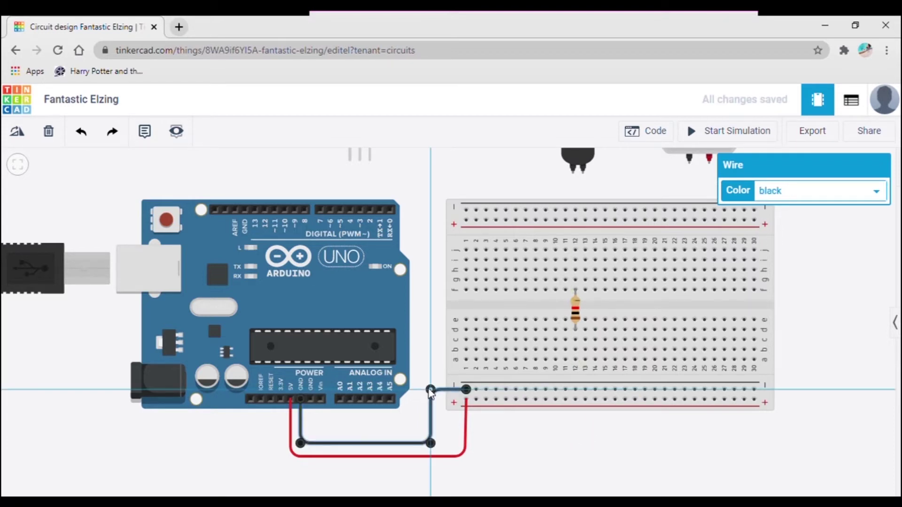
click(525, 438)
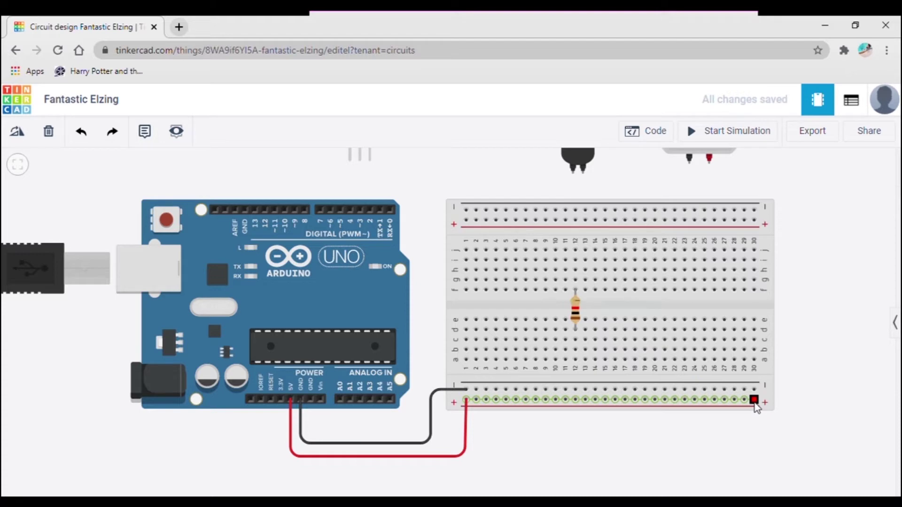
Step: Add a red jumper from the bottom + rail's right end up to the top + rail
click(755, 403)
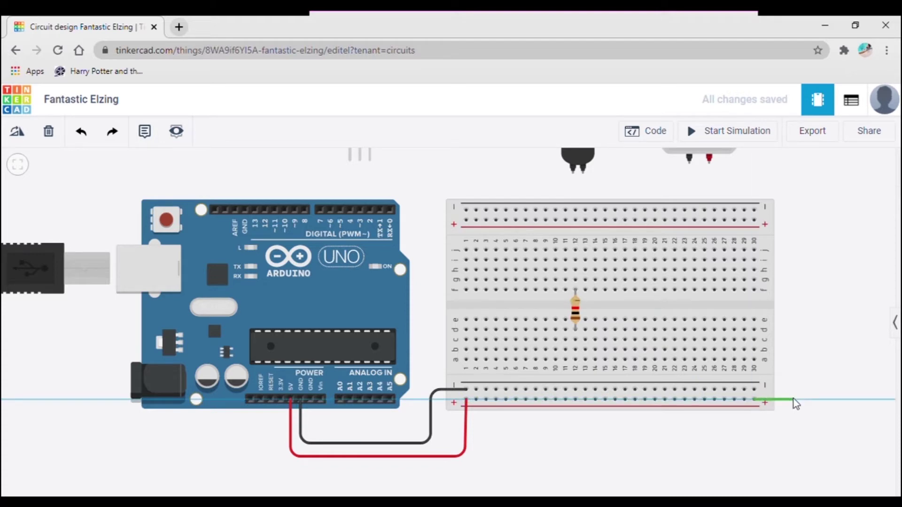
click(794, 399)
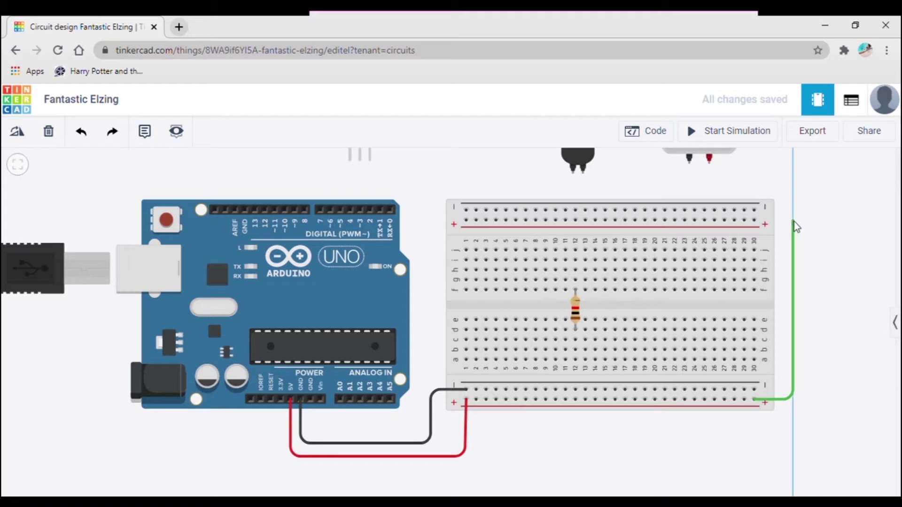
click(794, 225)
click(762, 225)
click(755, 220)
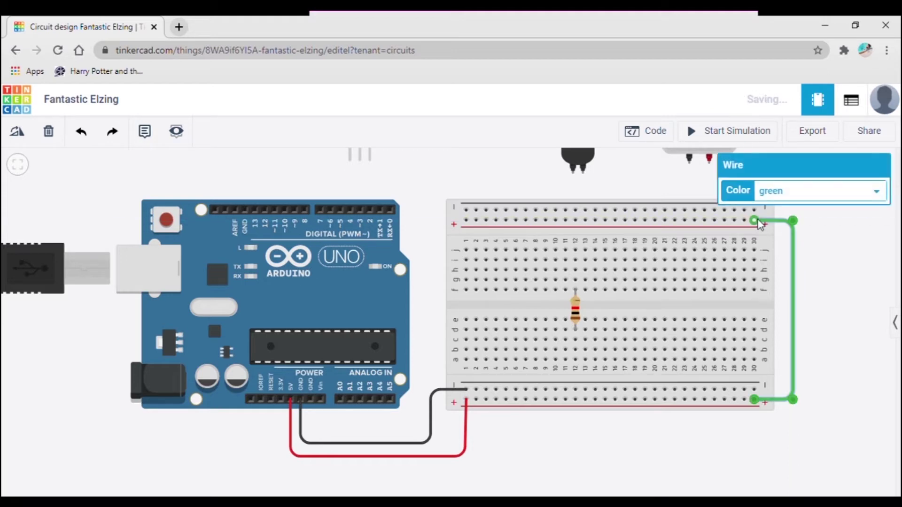
key(2)
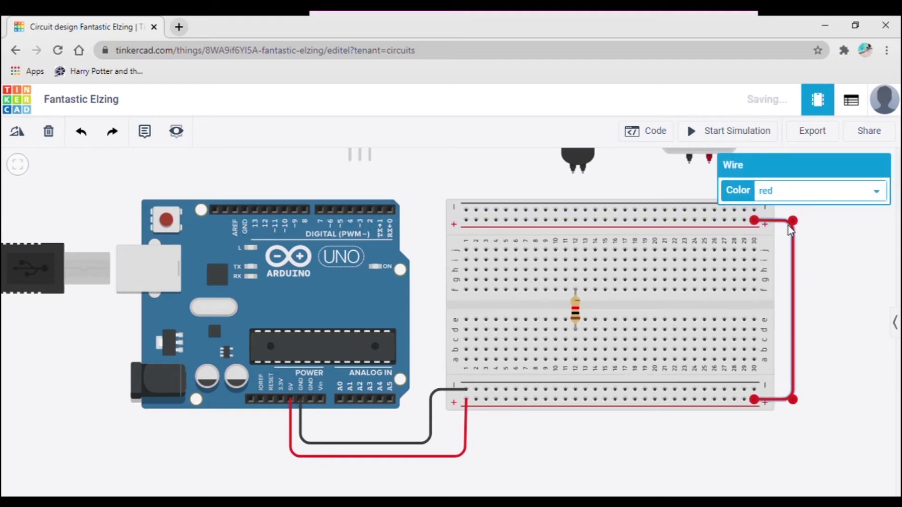
Step: Add a black jumper from the bottom − rail's right end up to the top − rail
click(756, 389)
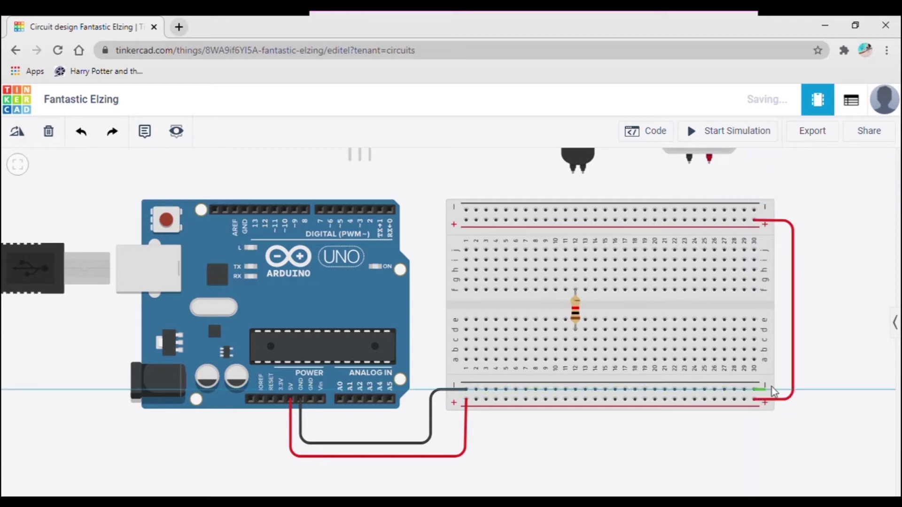
click(808, 390)
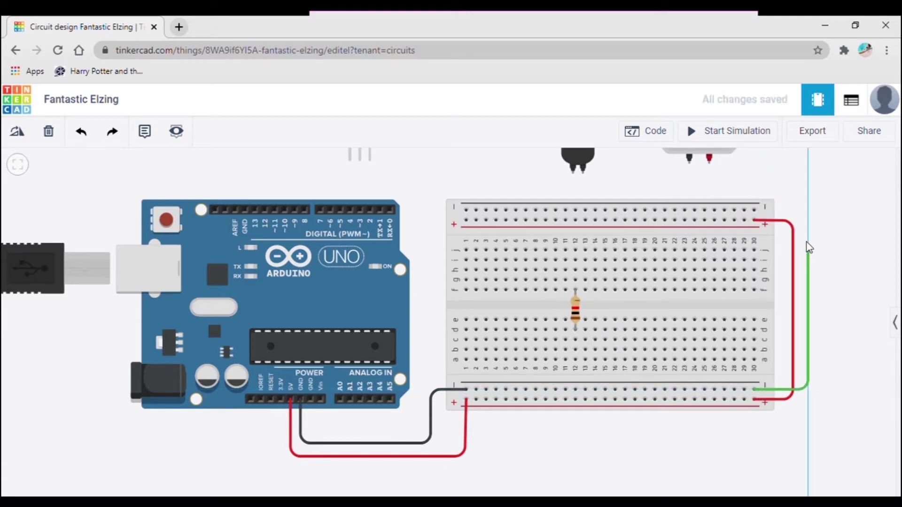
click(807, 210)
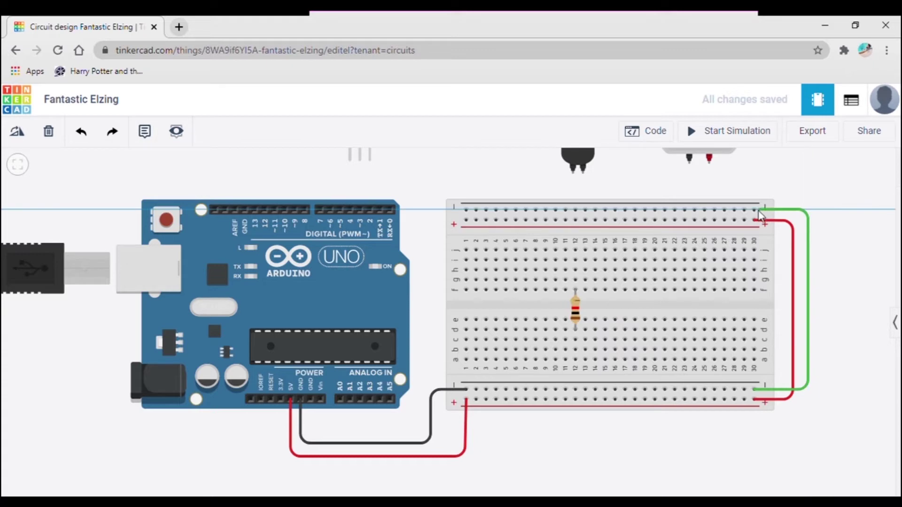
click(754, 210)
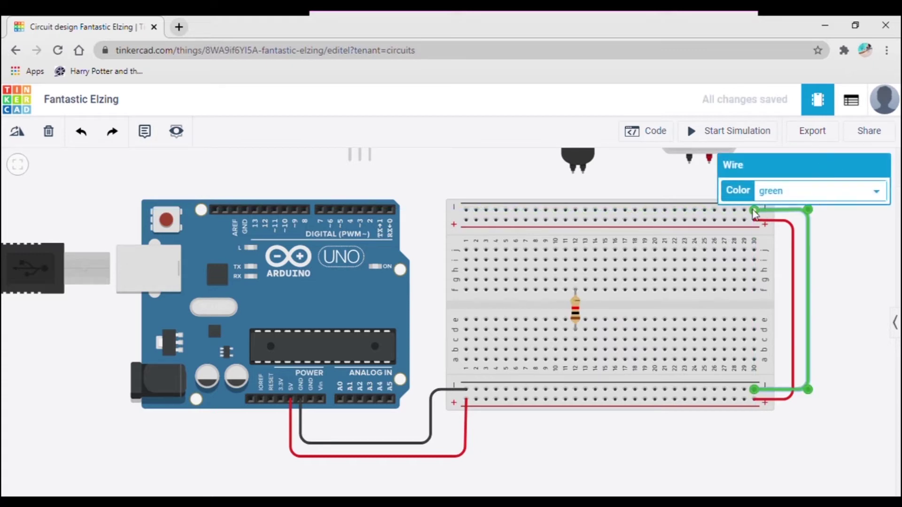
key(0)
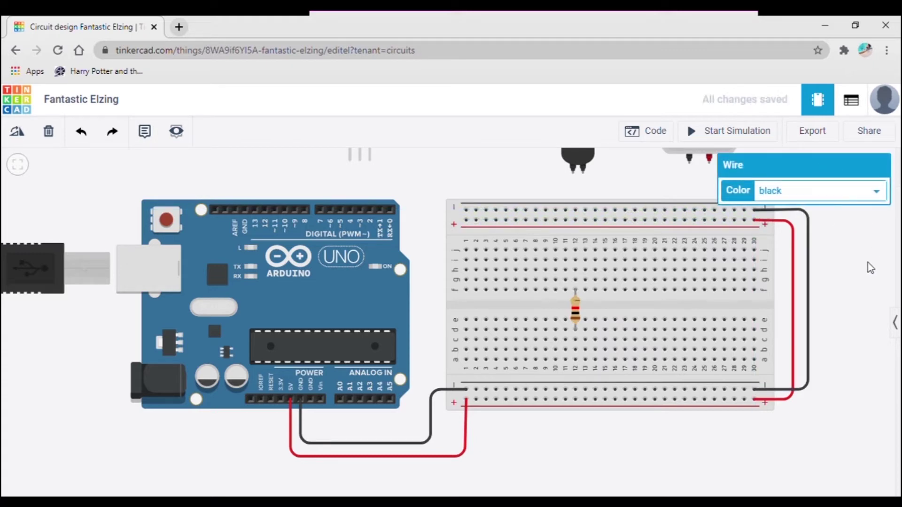
click(867, 263)
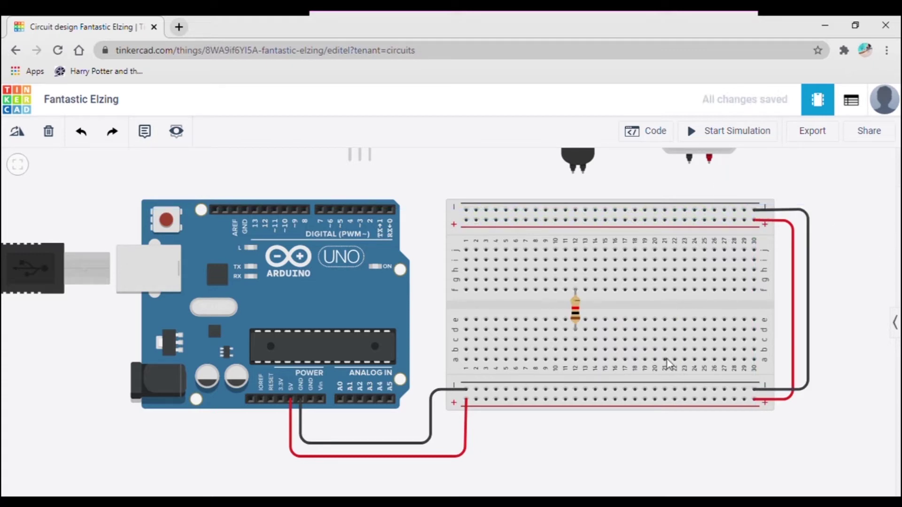
Step: Add a black wire from the lower rail at column 12 to row b column 12, the resistor's end
click(575, 390)
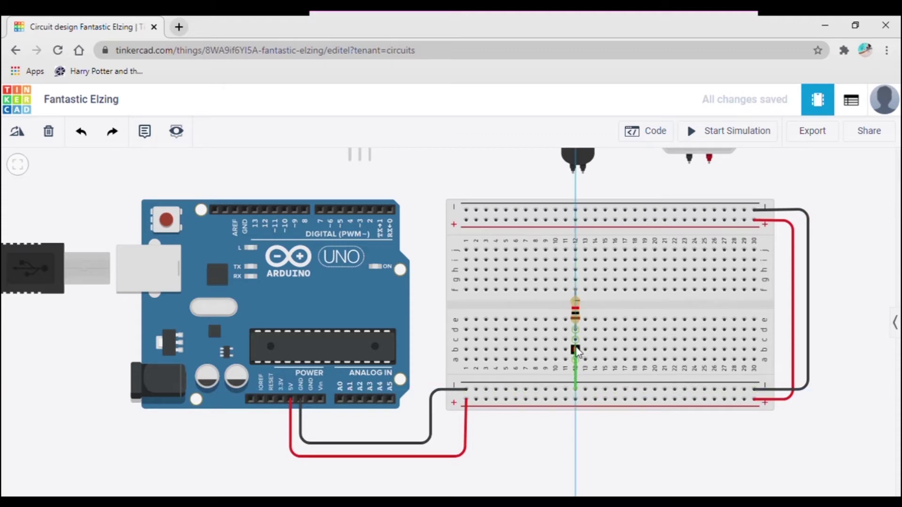
click(576, 341)
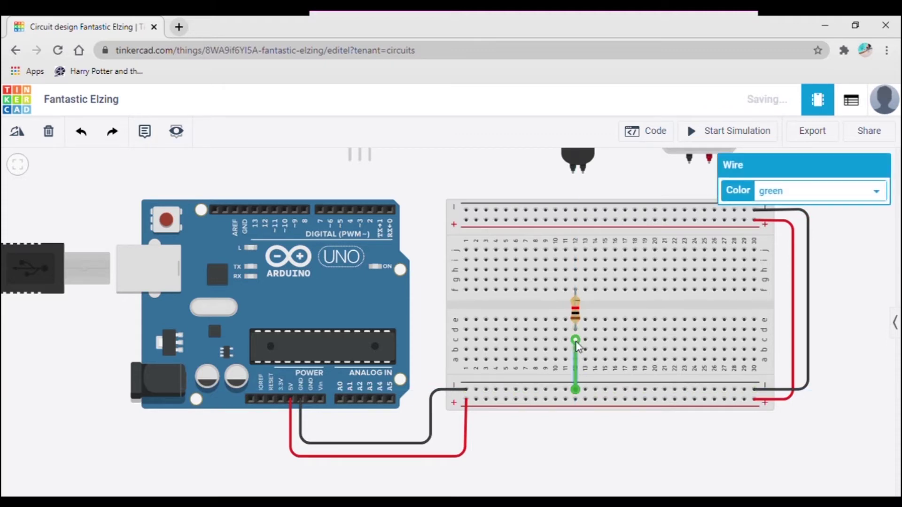
click(876, 190)
click(783, 214)
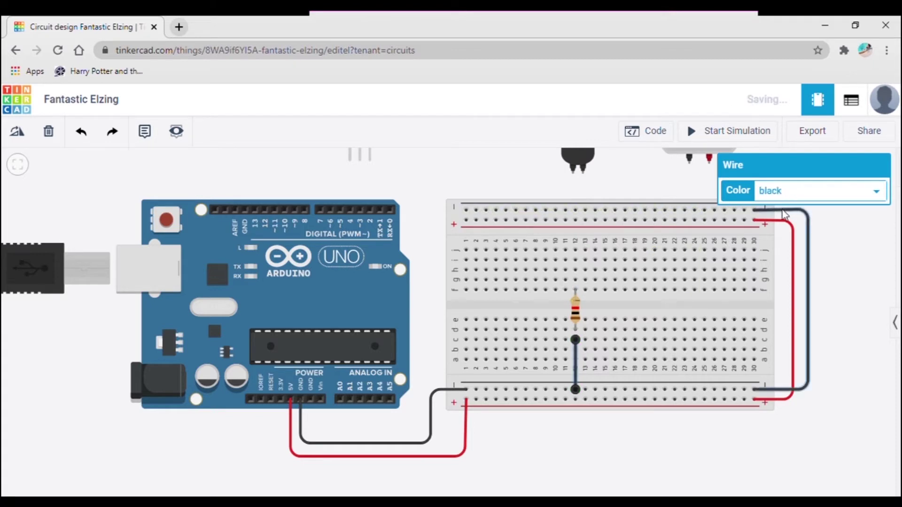
click(846, 324)
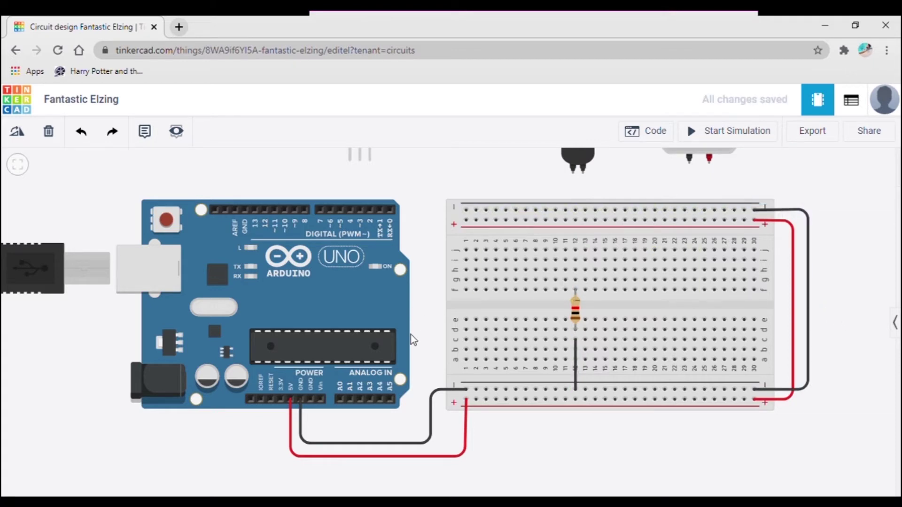
scroll(412, 362, down, 3)
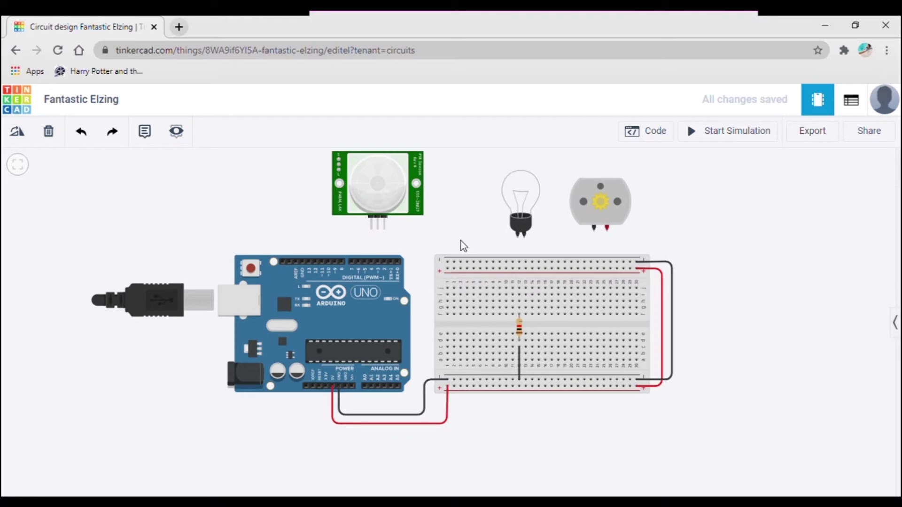
scroll(461, 241, up, 2)
scroll(461, 241, up, 1)
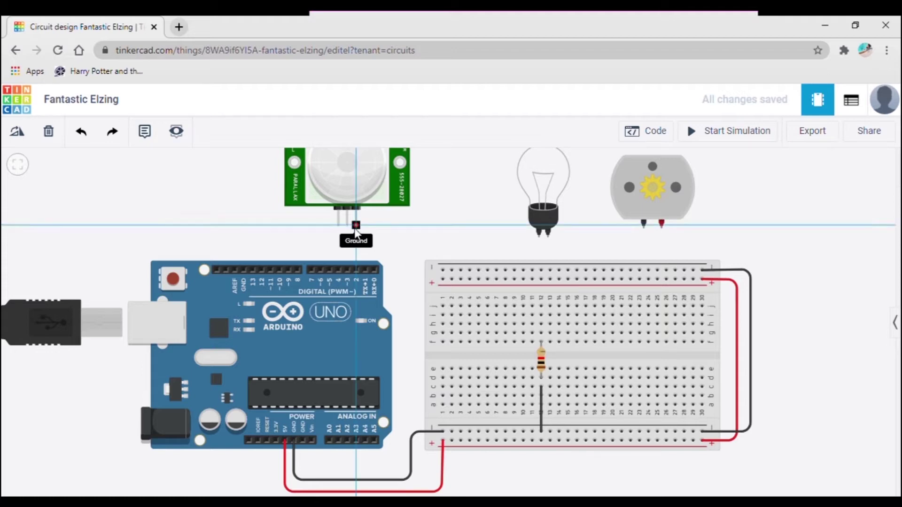
Step: Run a black wire from the PIR sensor's Ground pin to the top negative rail
click(356, 227)
click(356, 244)
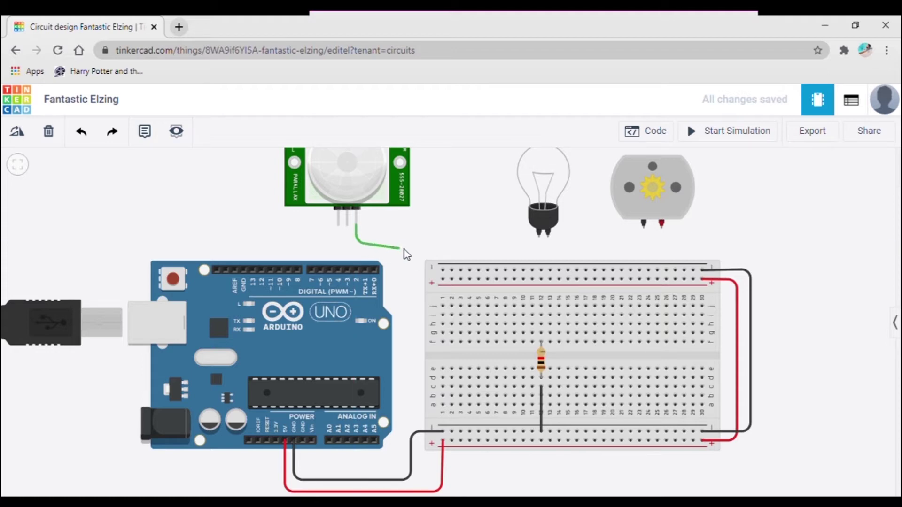
click(445, 243)
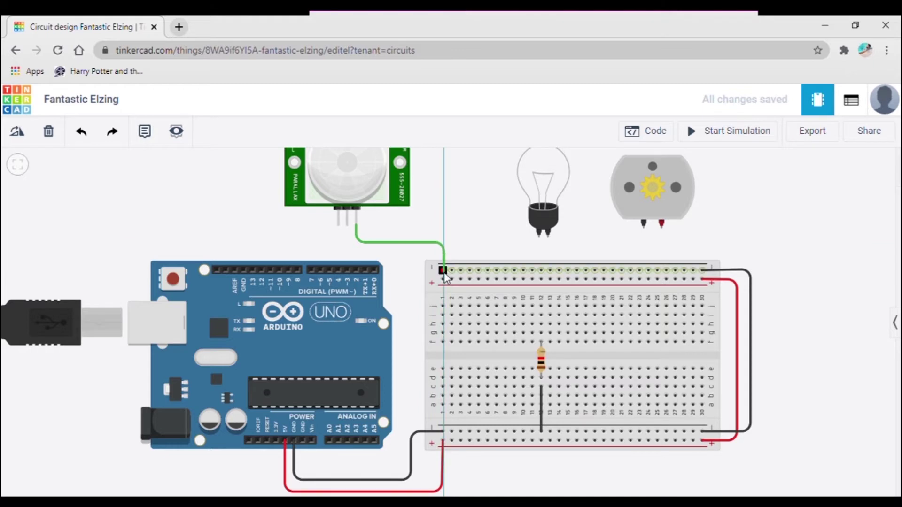
click(443, 271)
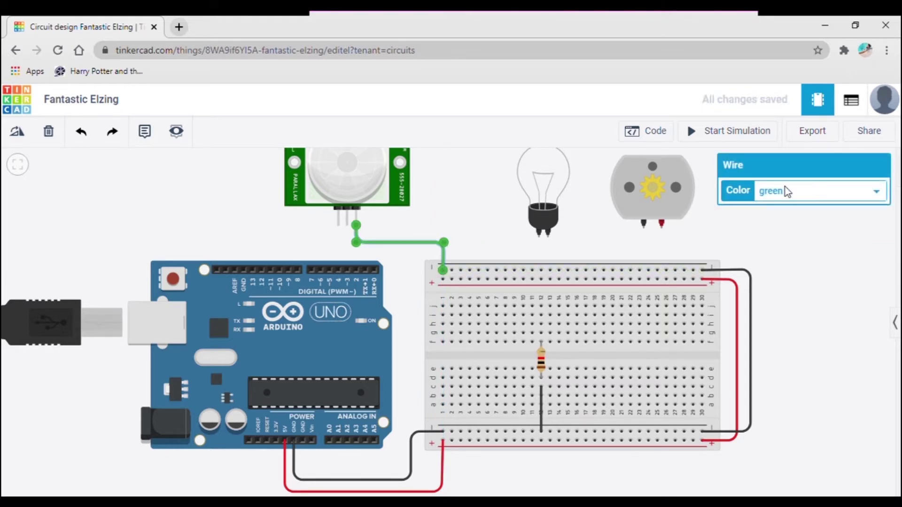
click(782, 202)
click(773, 211)
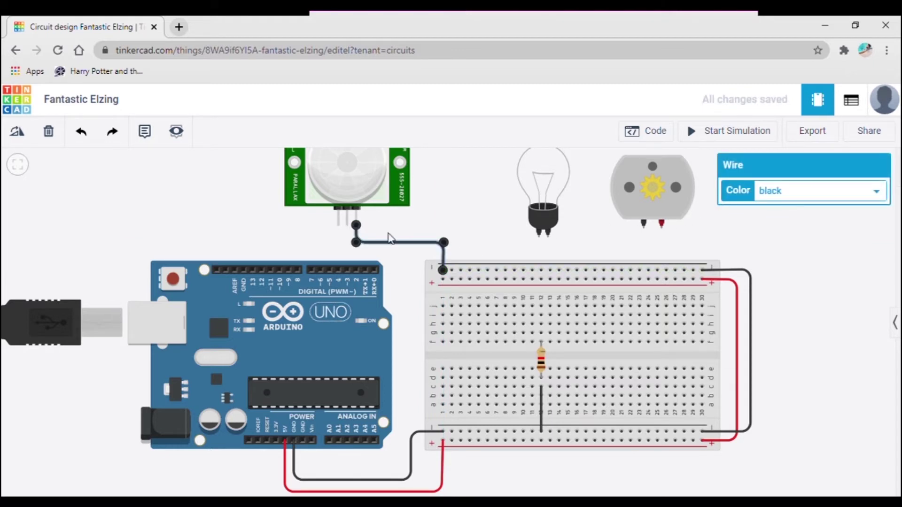
Step: Run a red wire from the PIR sensor's middle power pin to the top positive rail
click(348, 225)
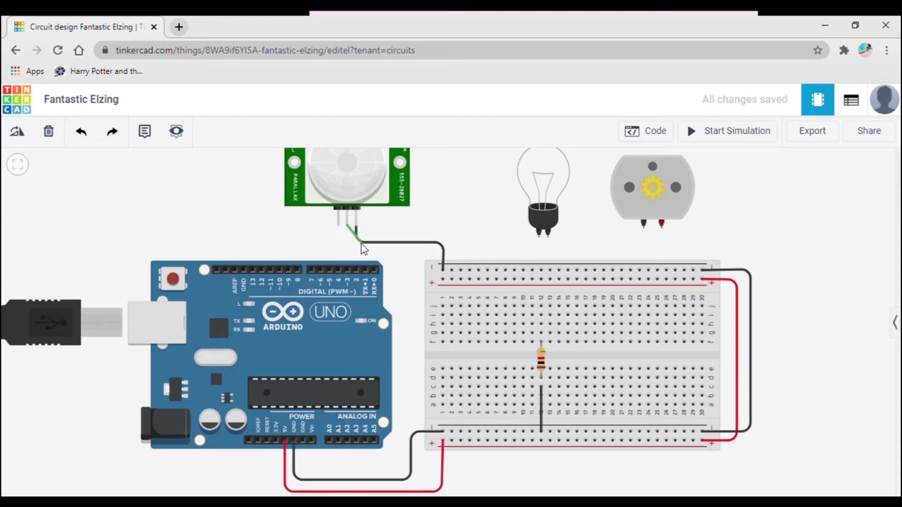
click(348, 236)
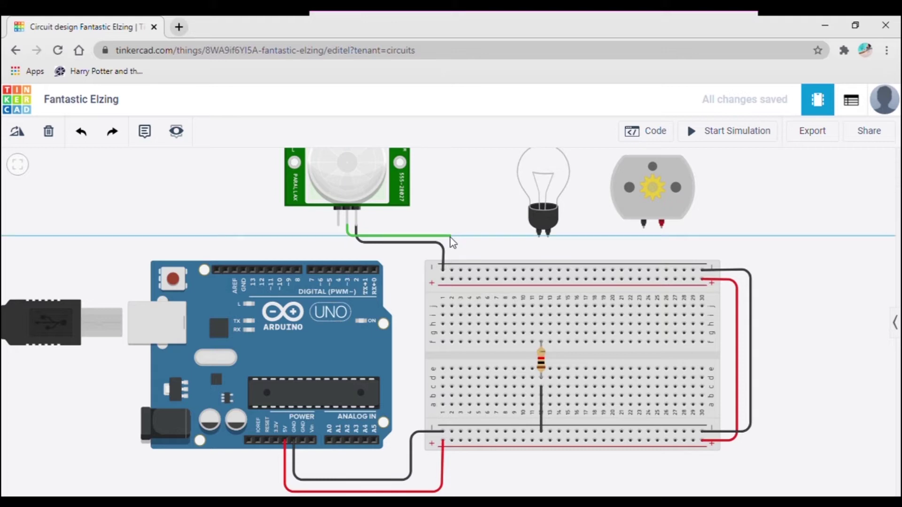
click(414, 237)
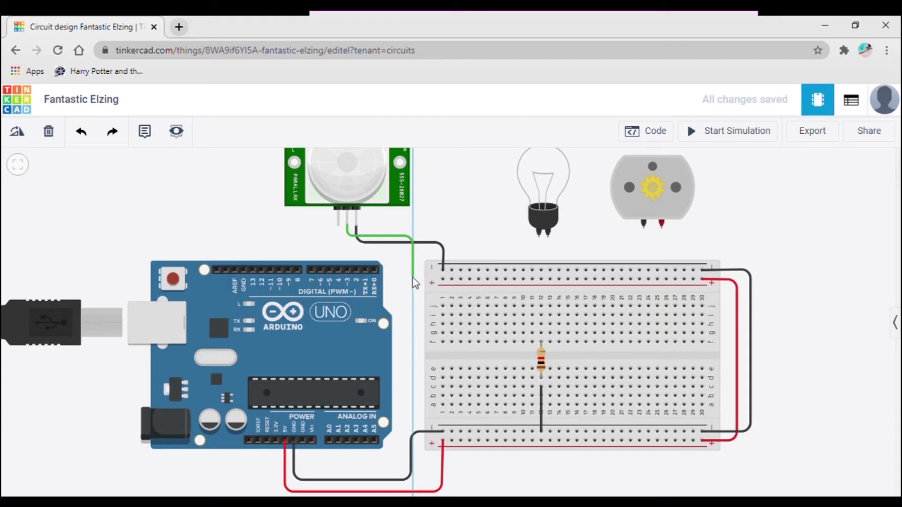
click(414, 284)
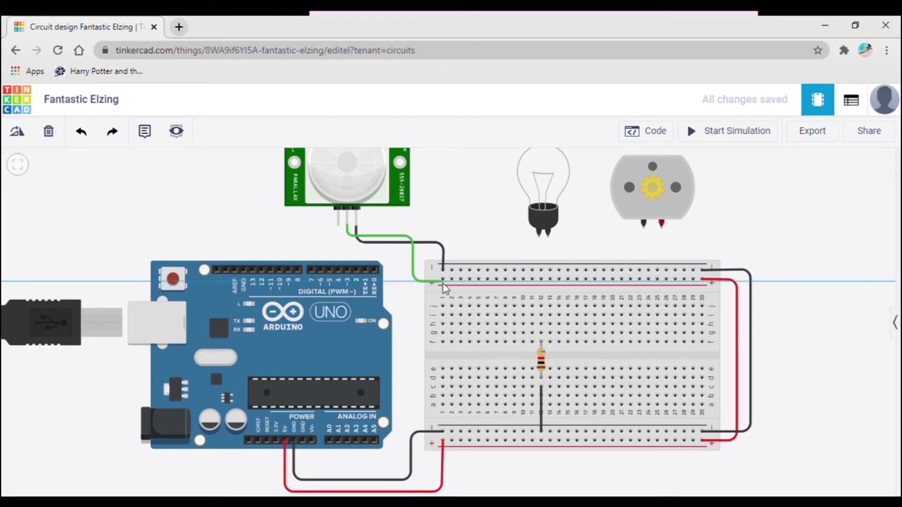
click(444, 282)
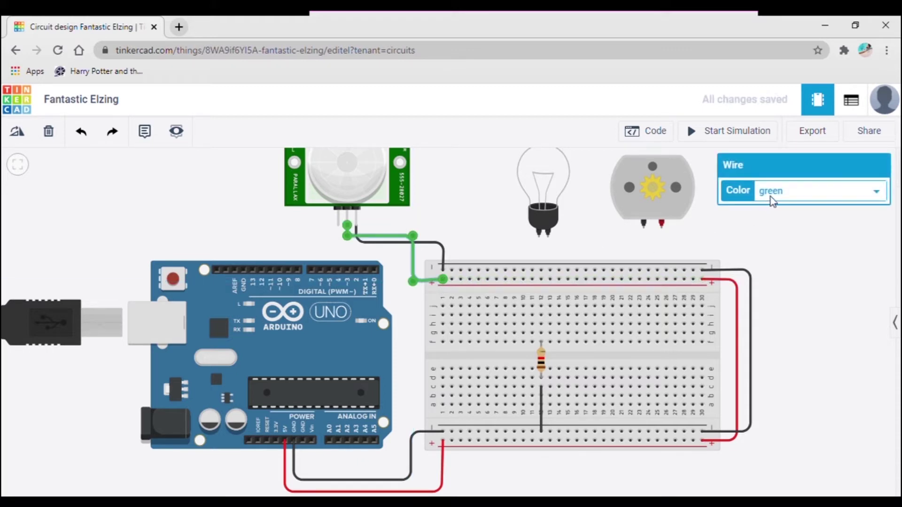
click(769, 218)
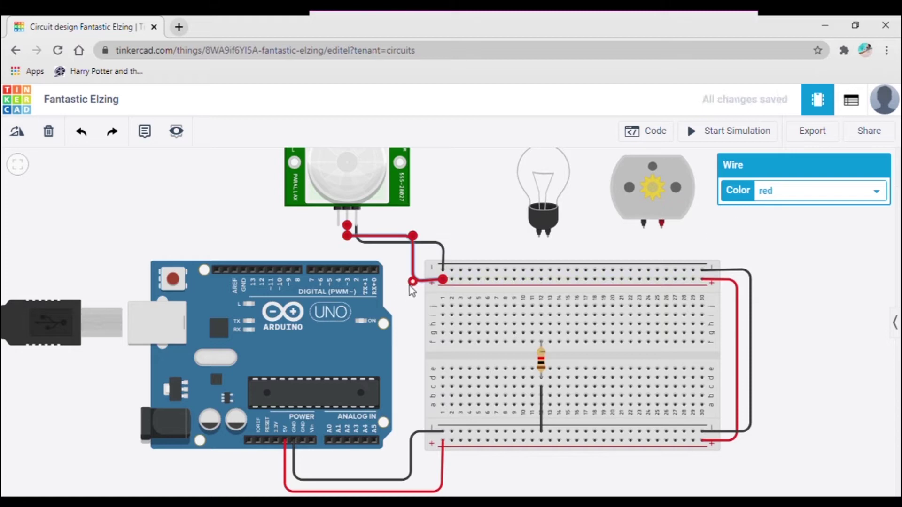
click(462, 209)
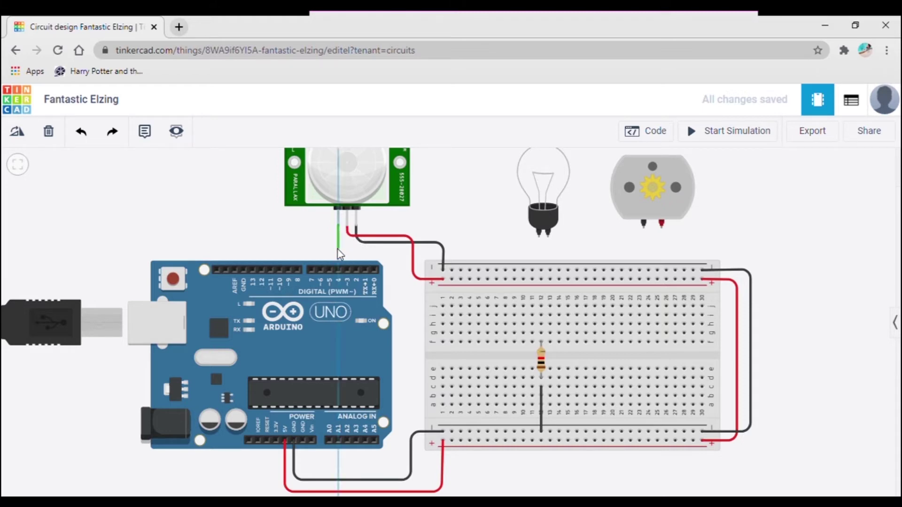
Step: Connect the PIR sensor's signal pin to Arduino pin D2 with a yellow wire
click(337, 249)
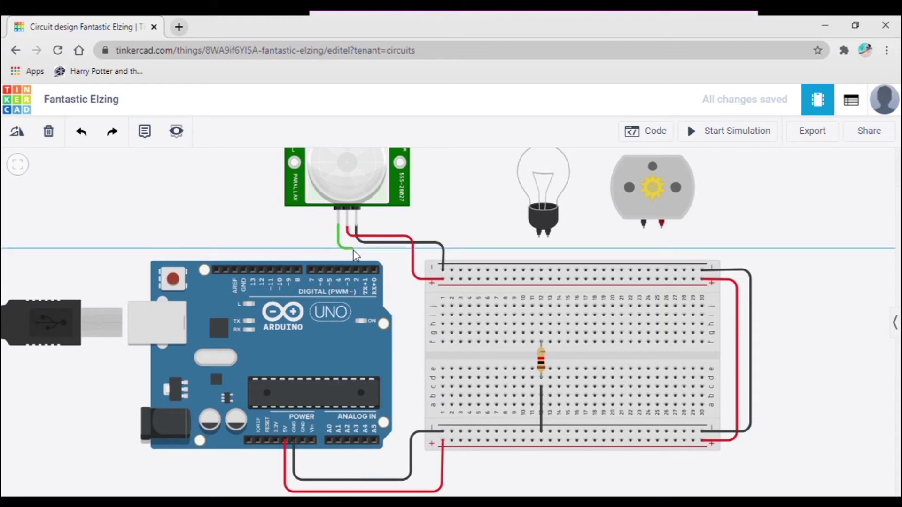
click(353, 250)
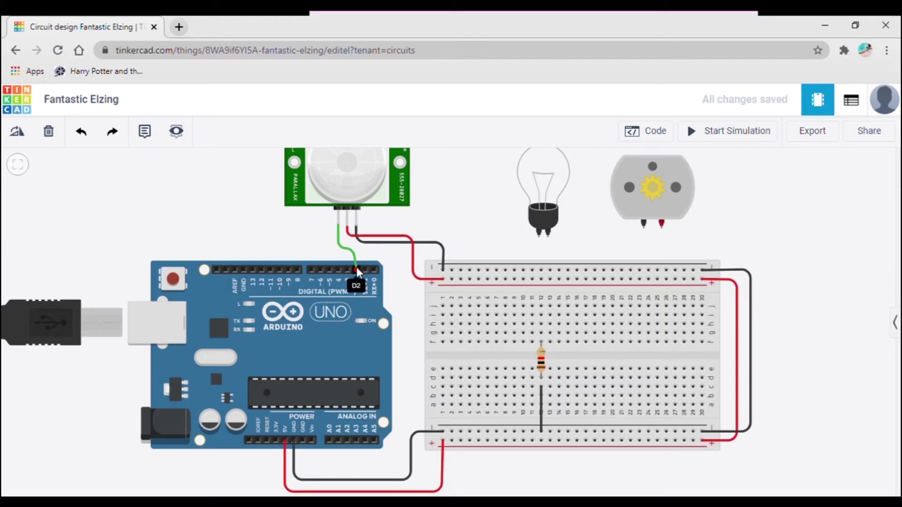
click(356, 267)
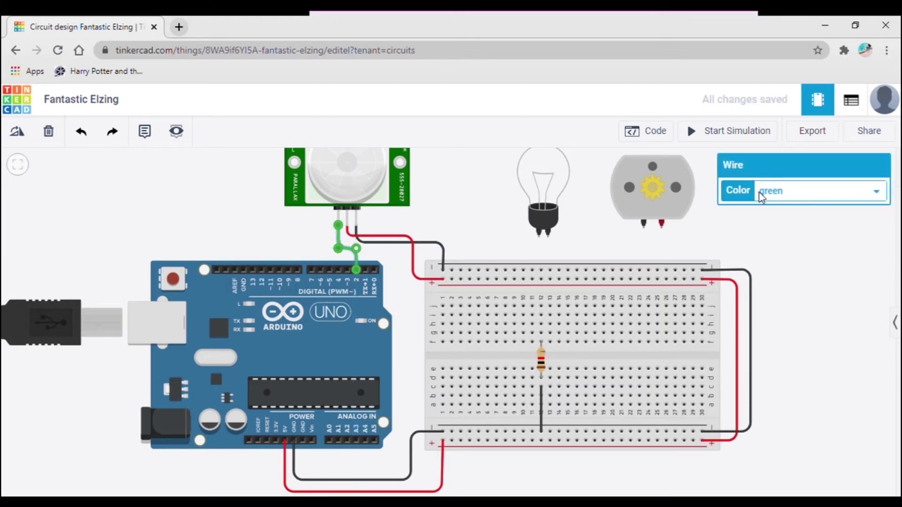
key(4)
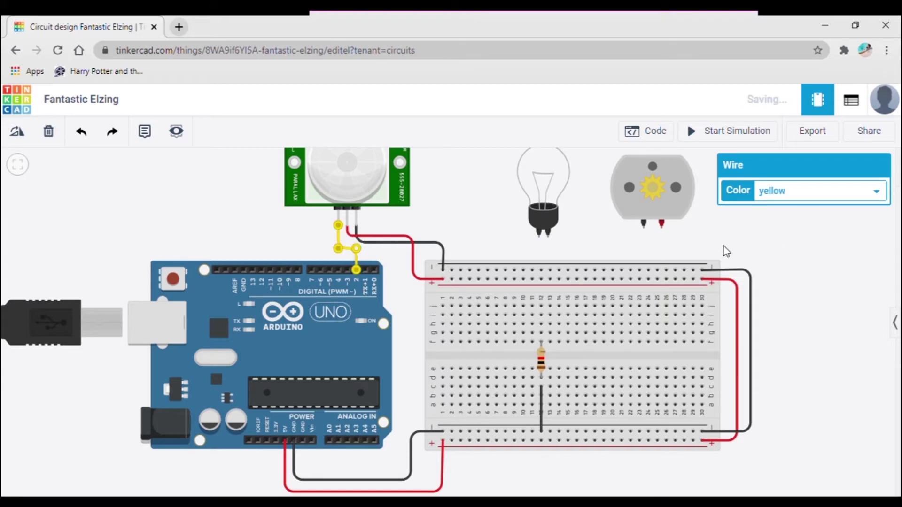
click(739, 238)
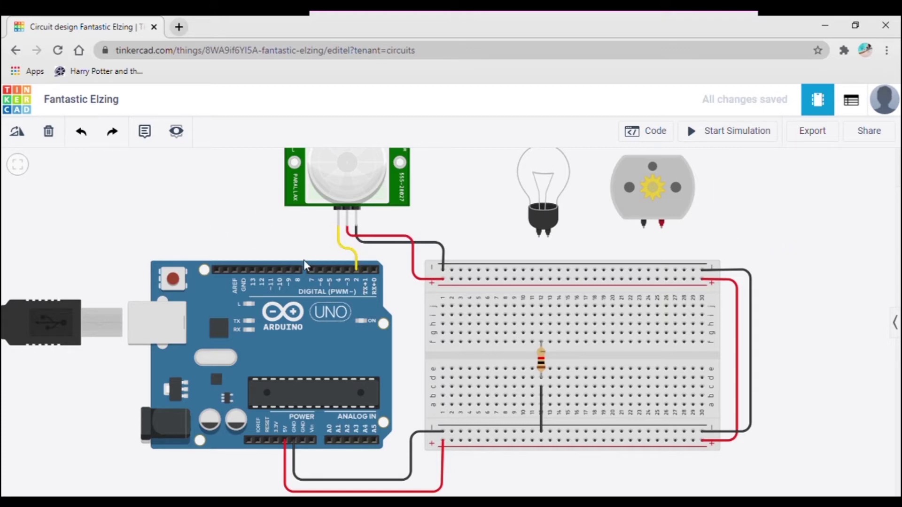
Step: Run an orange wire from Arduino pin 13 over the board to the resistor's breadboard column
click(252, 268)
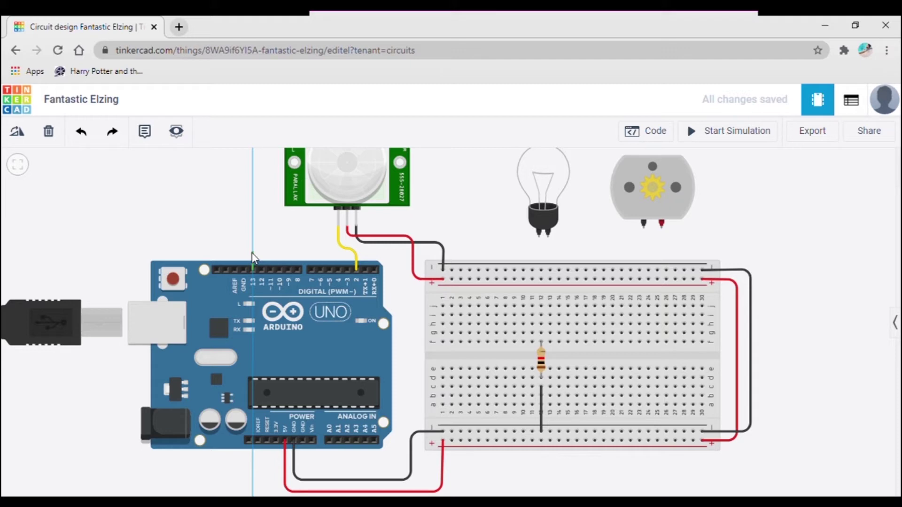
click(253, 254)
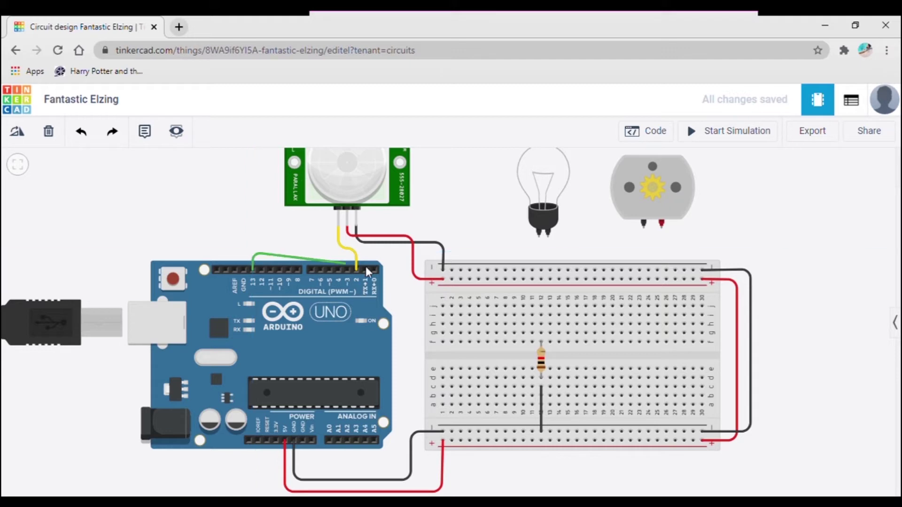
click(401, 255)
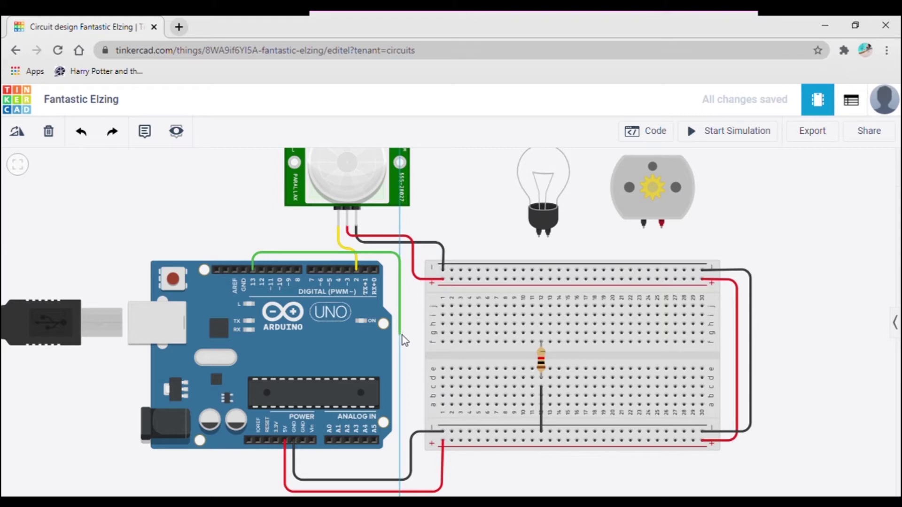
click(401, 334)
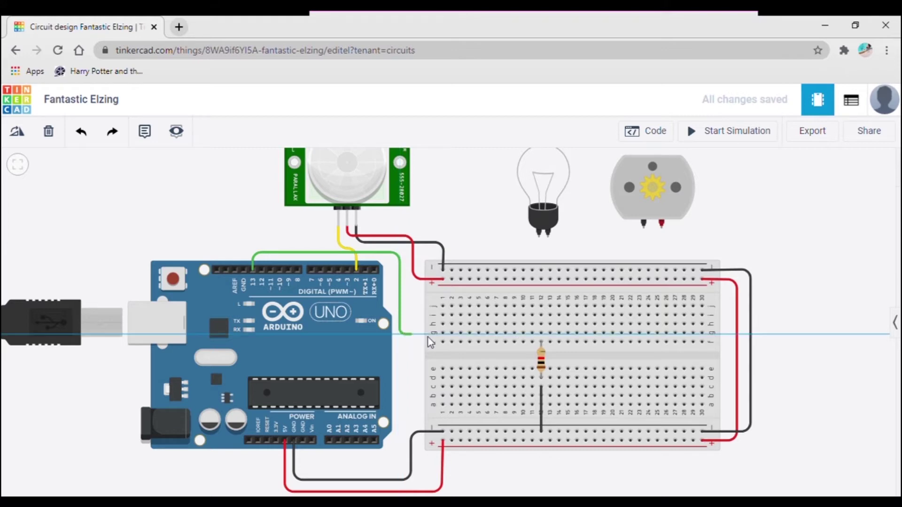
click(550, 334)
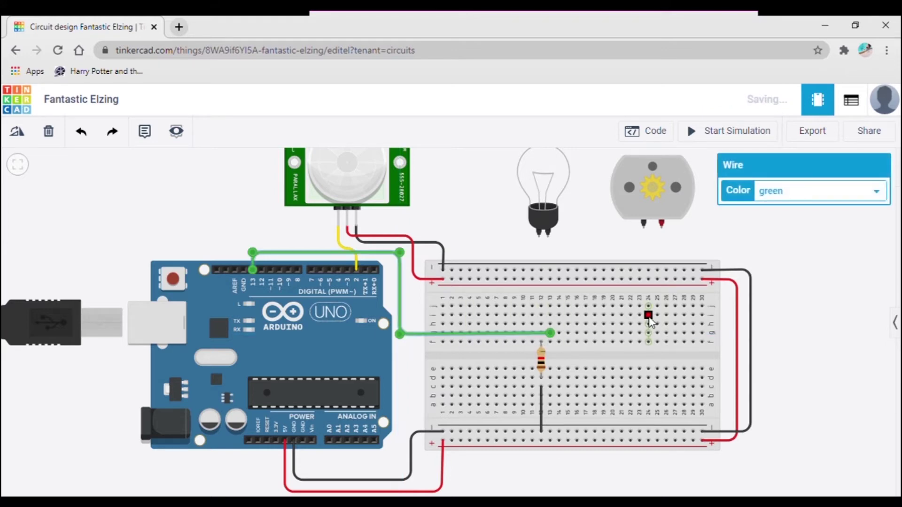
click(782, 236)
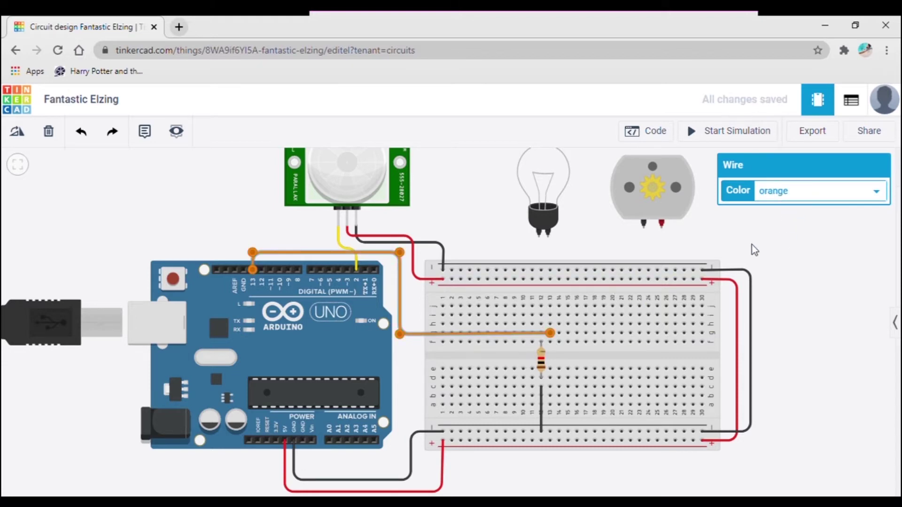
click(784, 291)
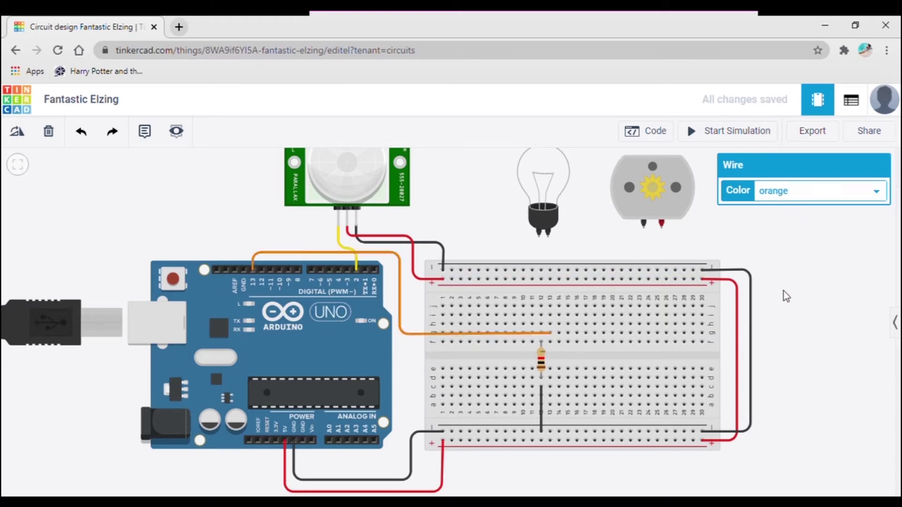
Step: Run a black wire from the Arduino GND pin to the breadboard beside the resistor
click(243, 270)
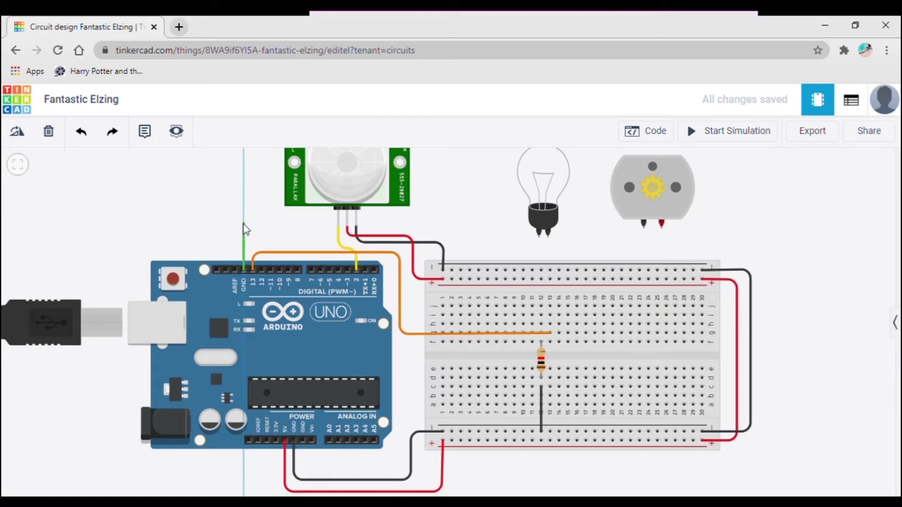
click(245, 224)
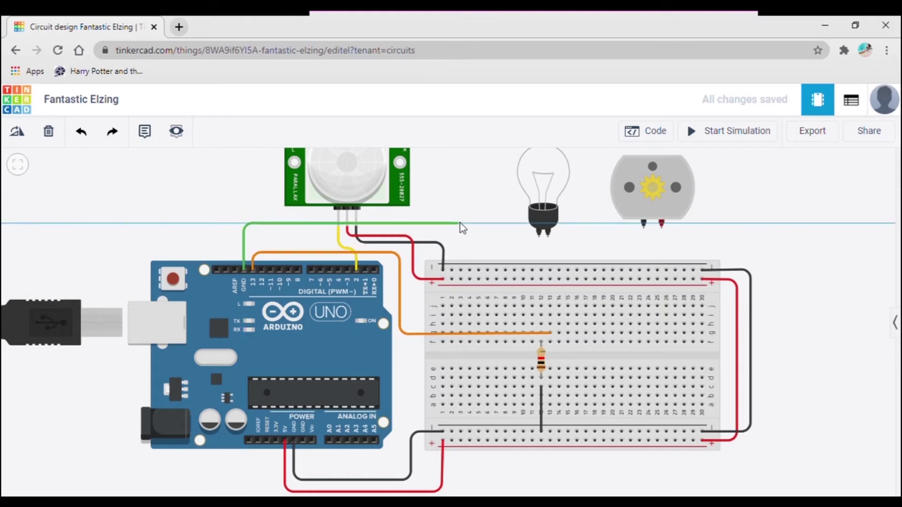
click(420, 226)
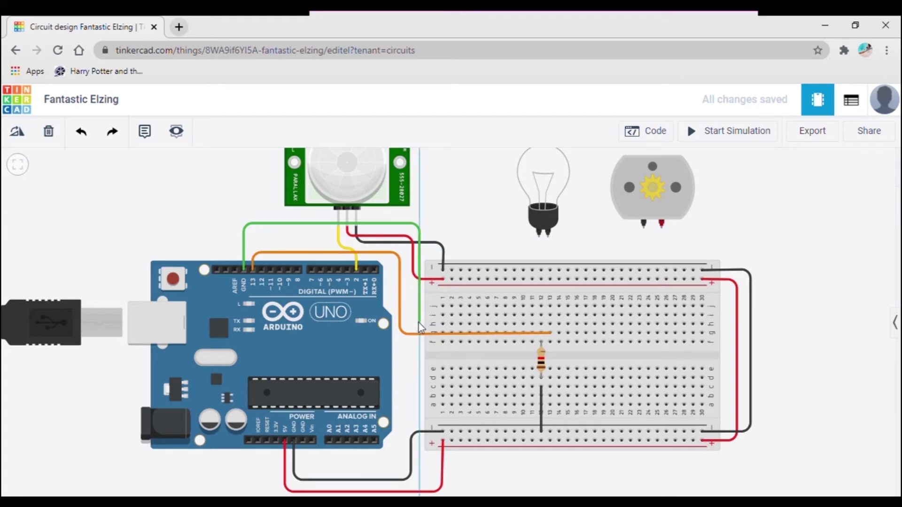
click(419, 323)
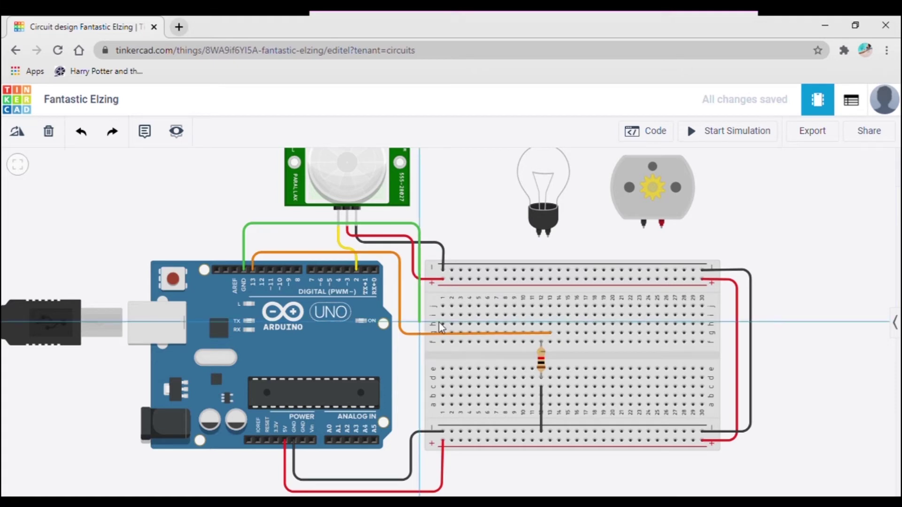
click(542, 326)
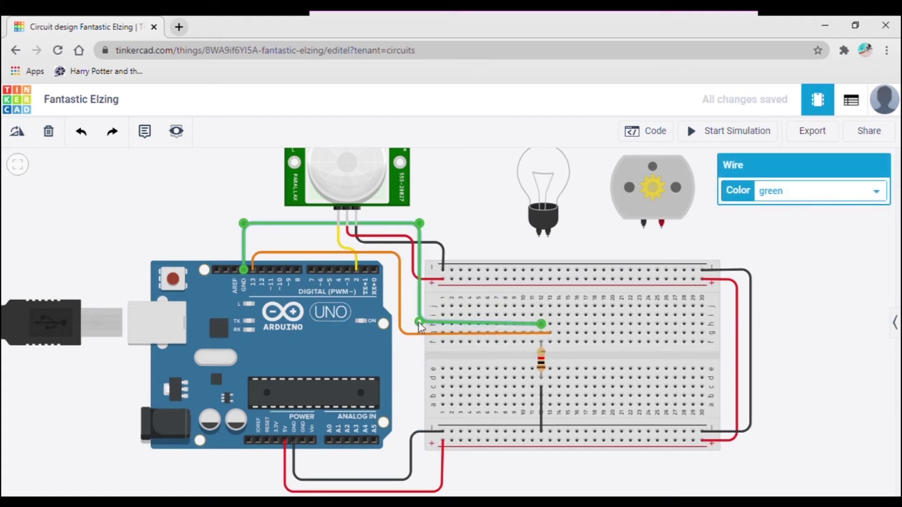
drag(419, 324, 419, 325)
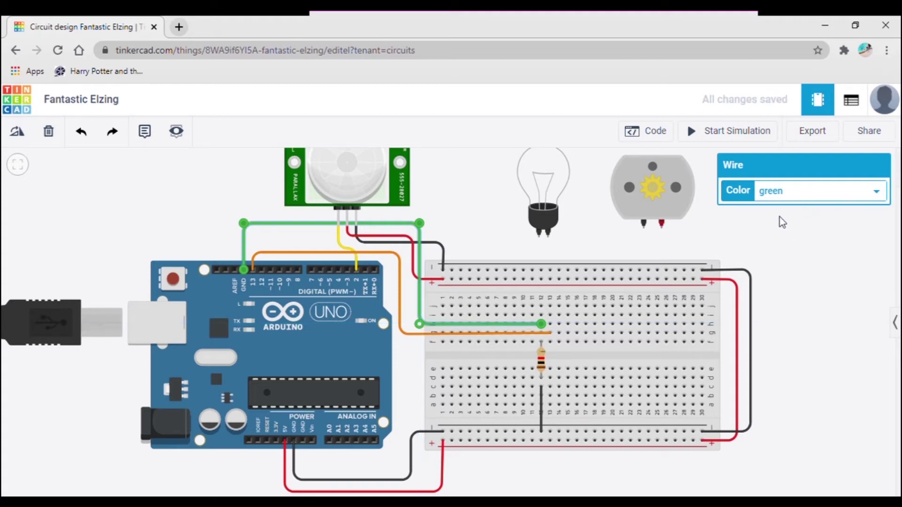
key(1)
click(811, 249)
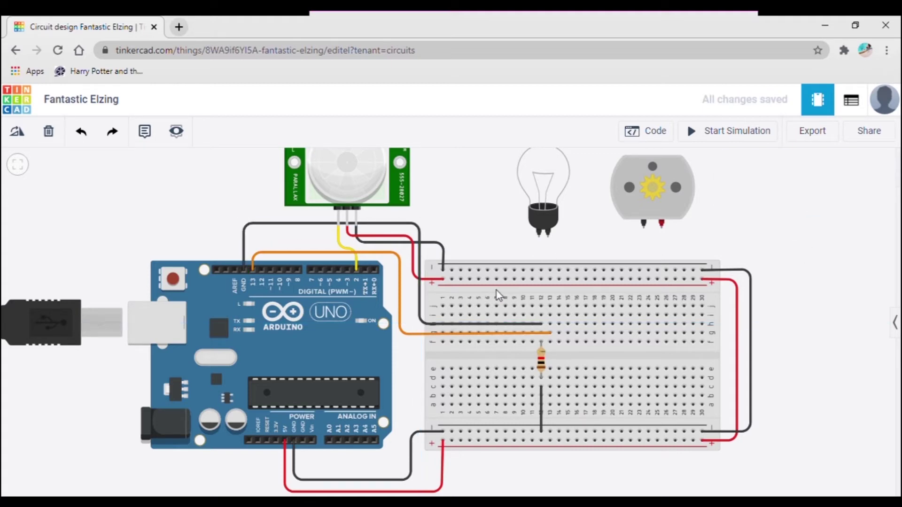
Step: Connect the light bulb's first terminal to the breadboard with a black wire
click(548, 213)
scroll(541, 257, down, 2)
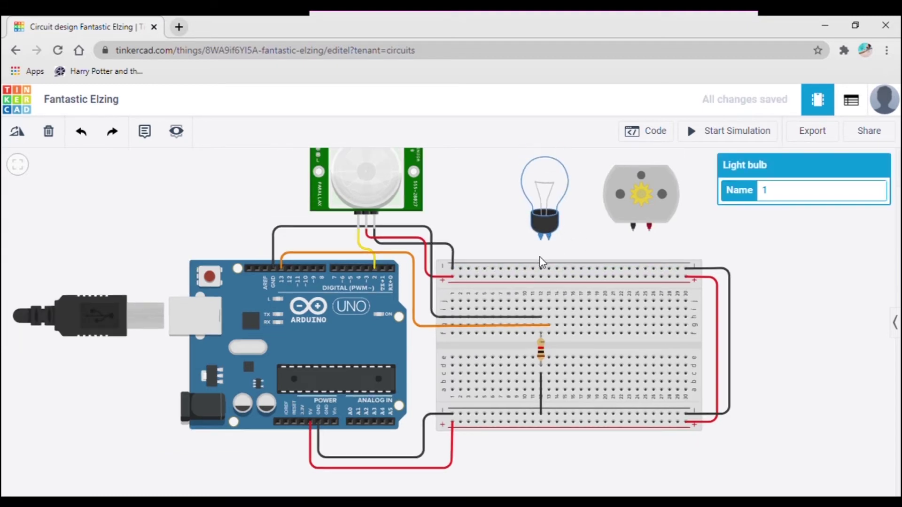
drag(497, 230, 497, 248)
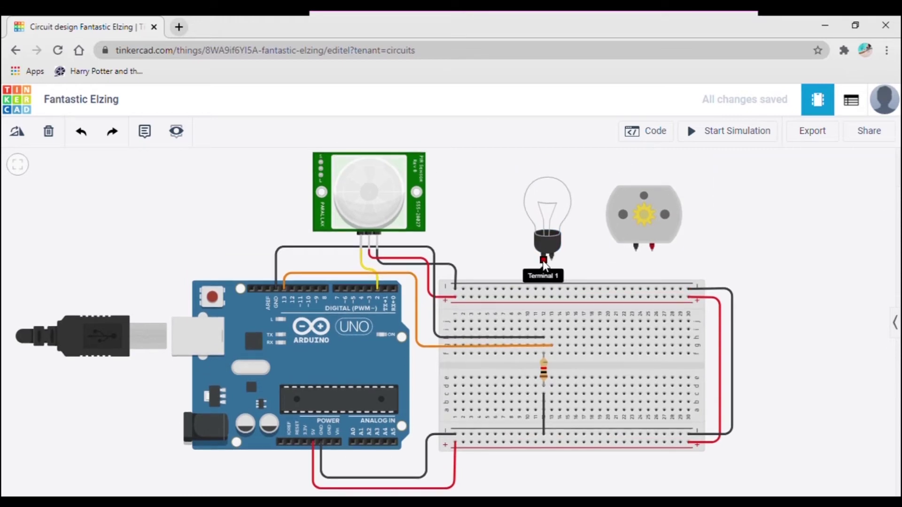
click(544, 260)
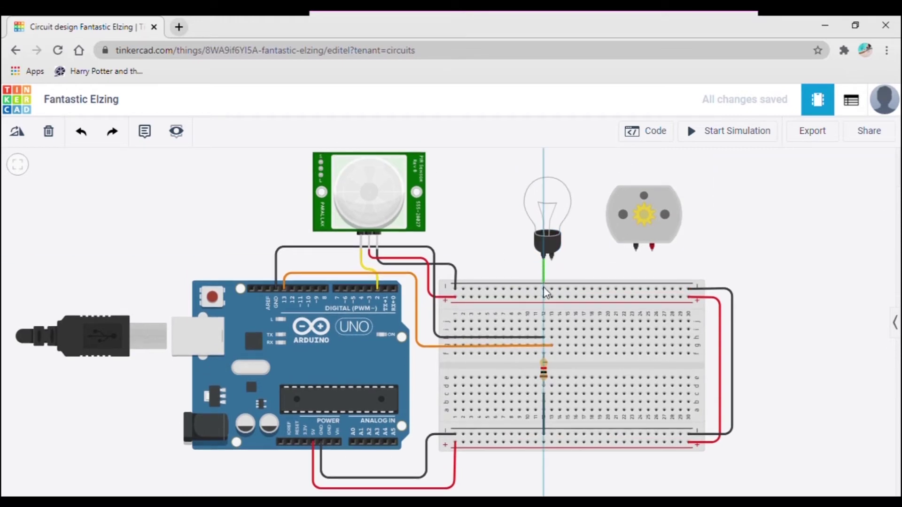
click(544, 329)
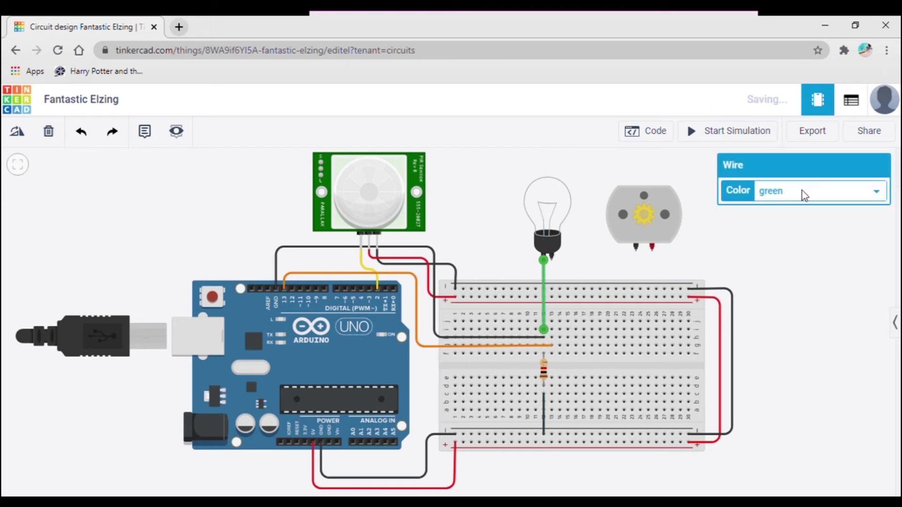
click(789, 206)
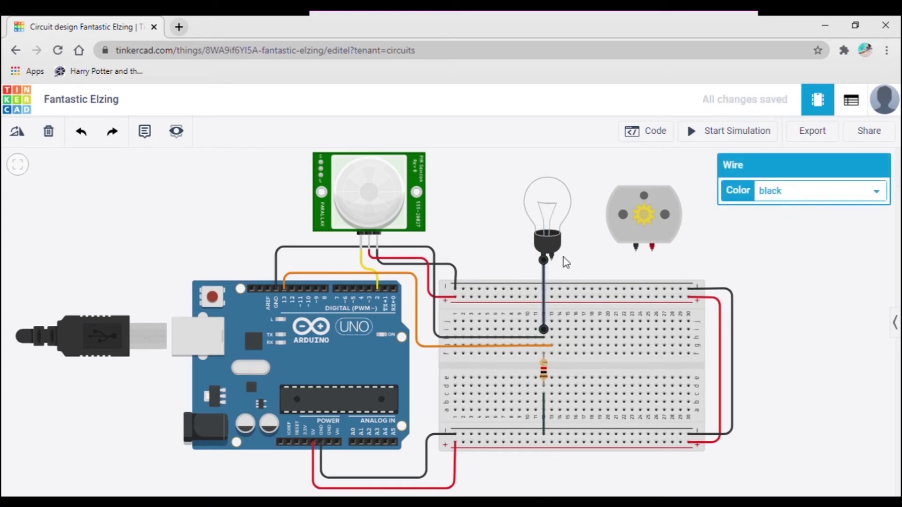
Step: Connect the bulb's second terminal to the breadboard with an orange wire
click(553, 261)
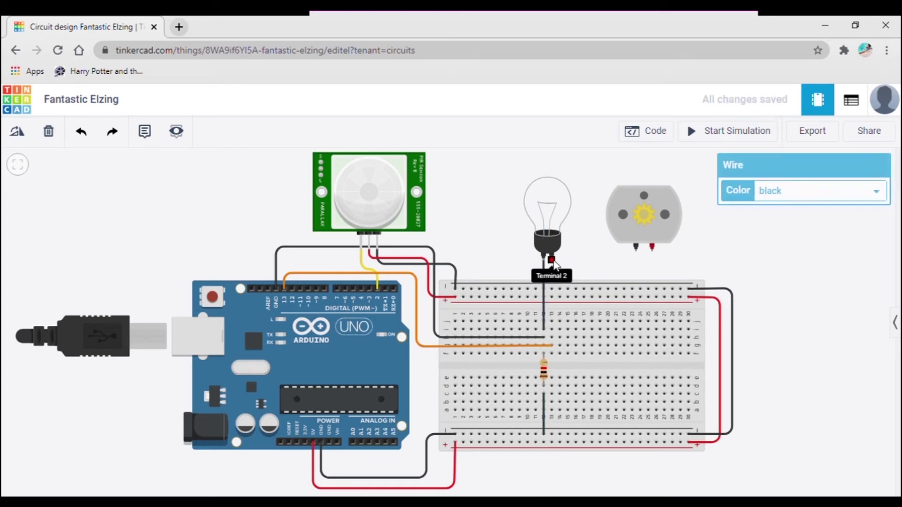
click(551, 335)
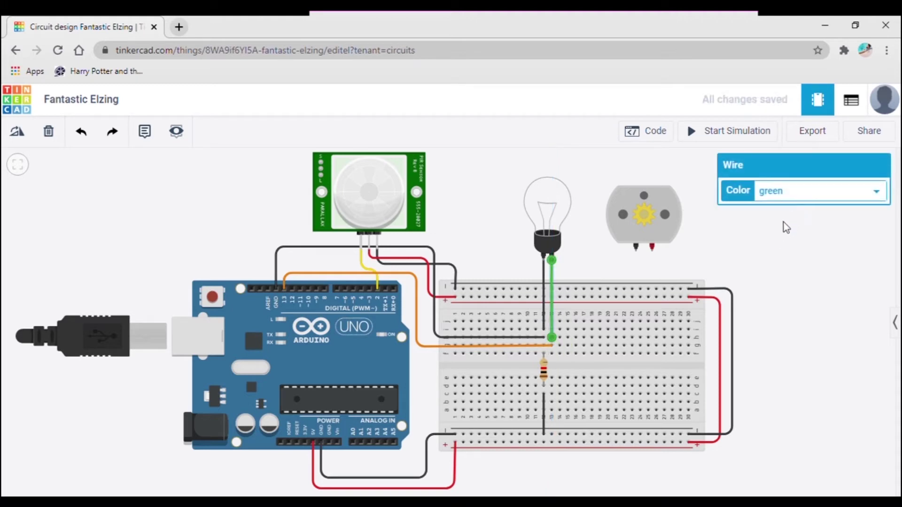
key(3)
click(786, 261)
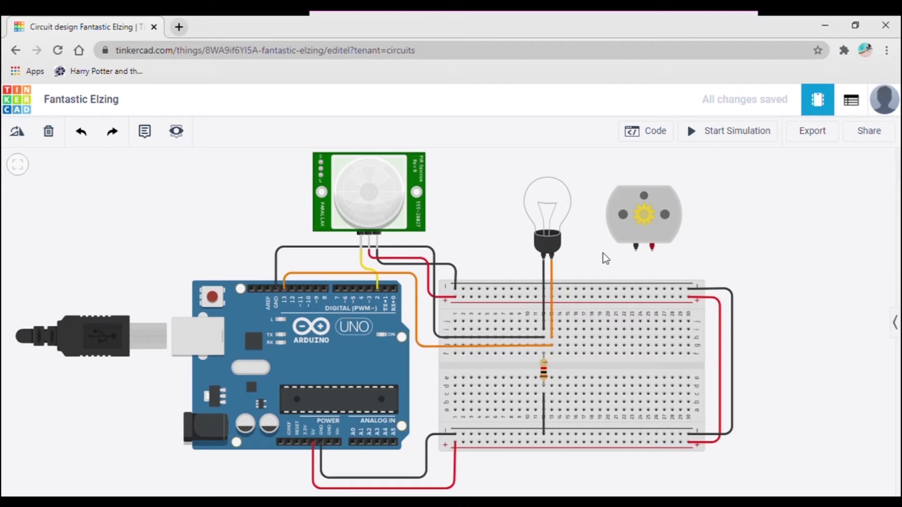
Step: Wire both DC motor terminals to the breadboard, making the first wire black
click(638, 253)
click(544, 323)
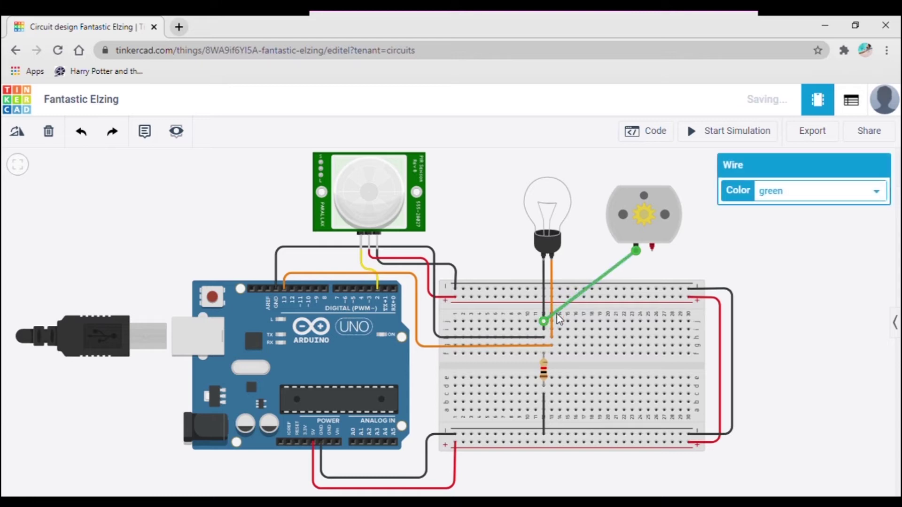
click(779, 193)
click(756, 221)
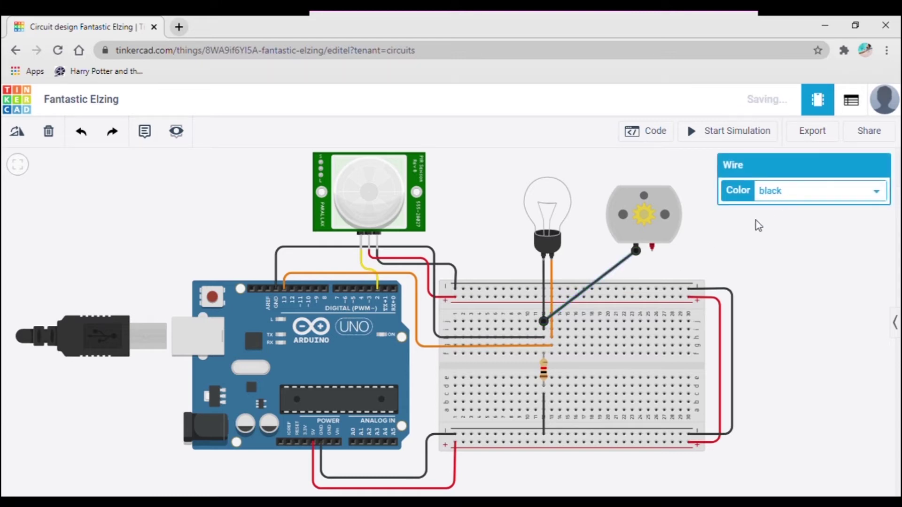
click(652, 246)
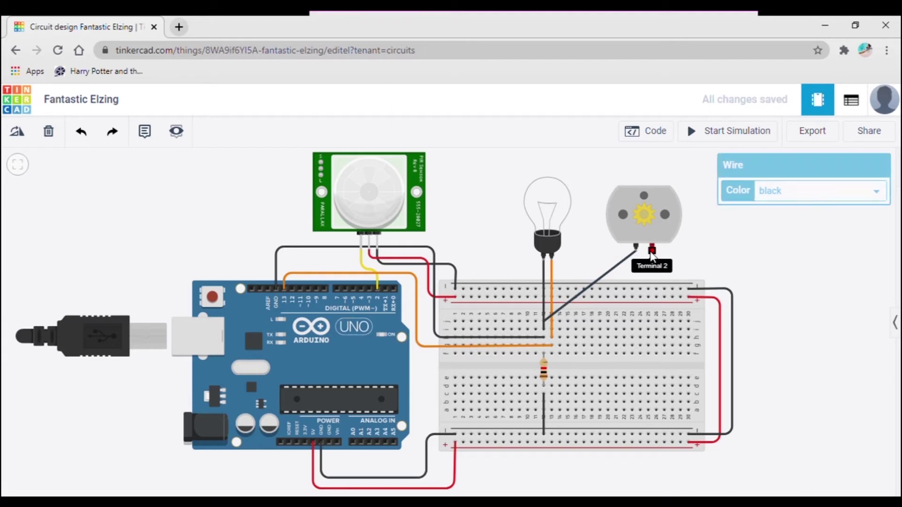
click(553, 320)
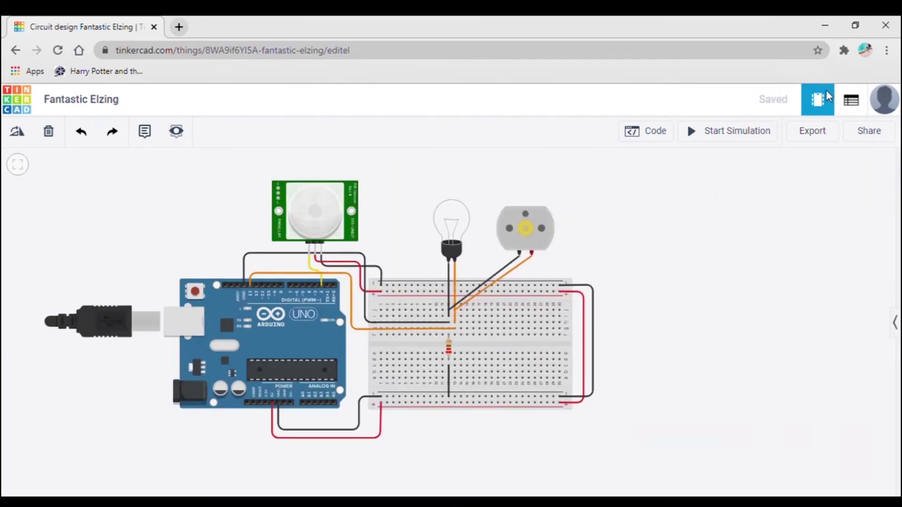
Step: Select the resistor to confirm its 220 Ω resistance
click(450, 351)
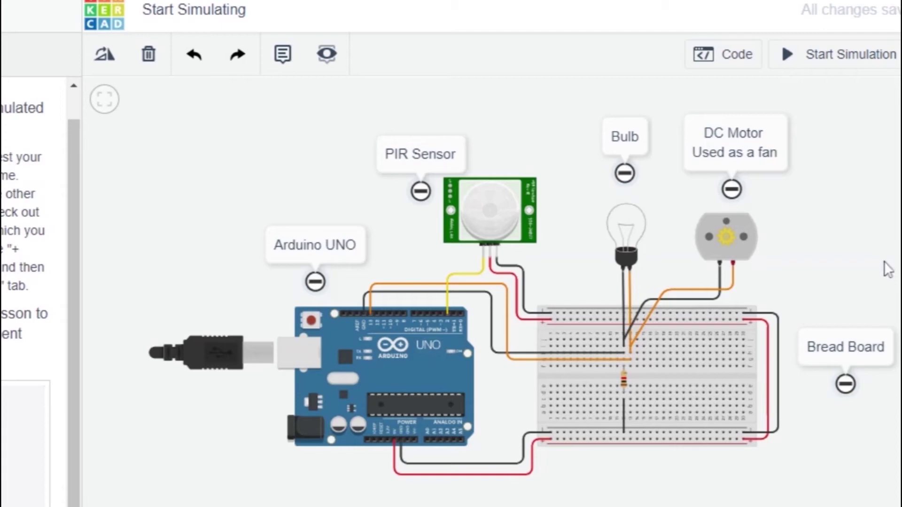
Step: In the code editor, declare int pirsensor = 0; and begin void setup() {
click(738, 59)
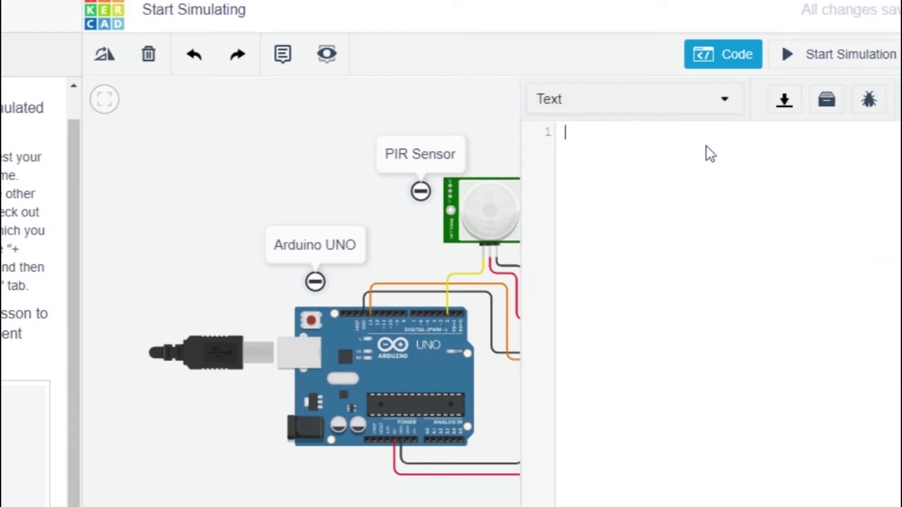
text(int )
text(s)
key(BackSpace)
text(pirsen)
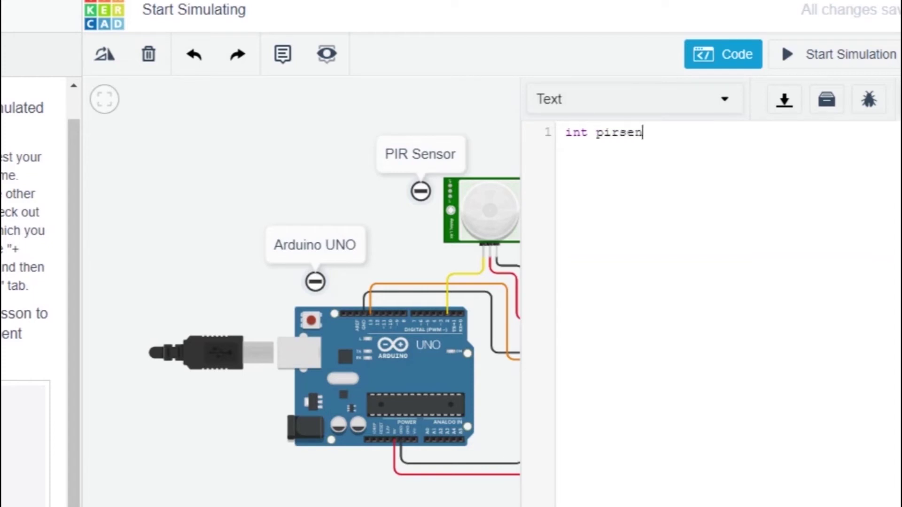
text(sor)
text( = 0)
text(;)
key(Return)
text(voi)
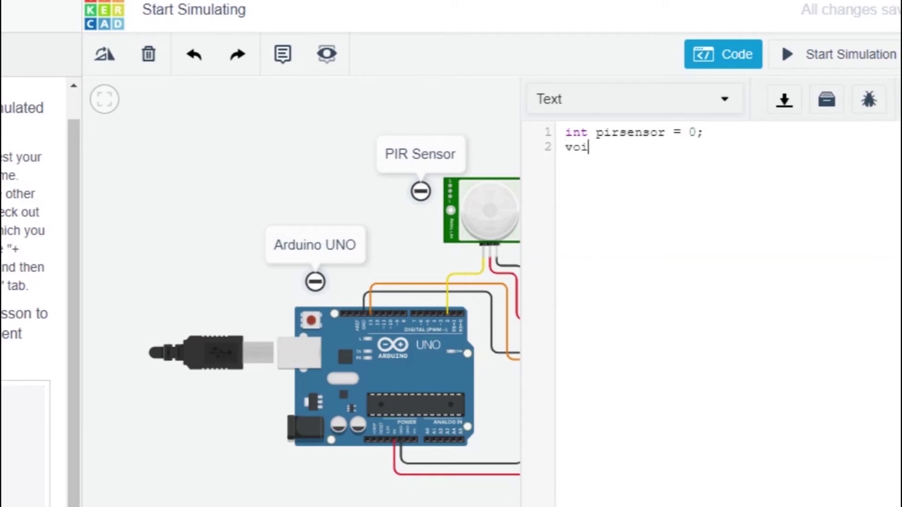
text(d set)
text(up())
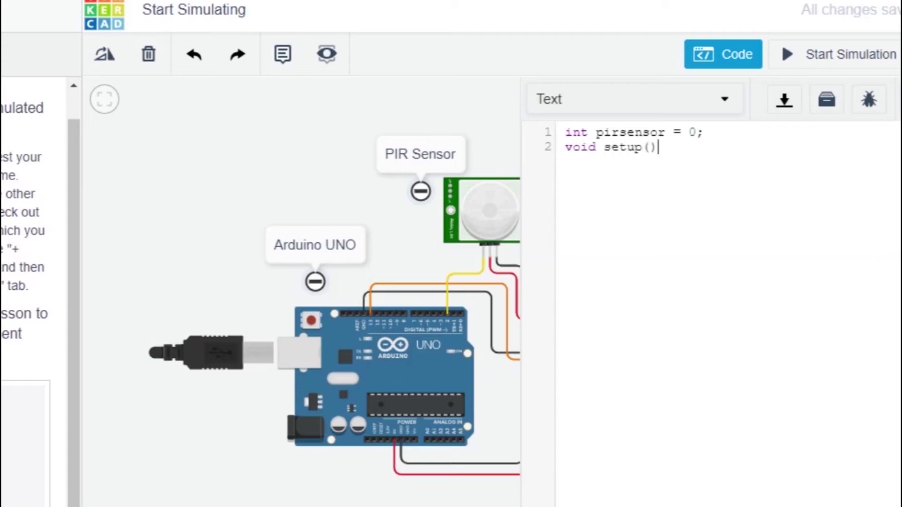
key(Return)
text({)
key(Return)
Step: Inside setup(), add pinMode(13,OUTPUT); and pinMode(2,INPUT); on separate lines
text(pi)
text(n)
text(M)
text(ode()
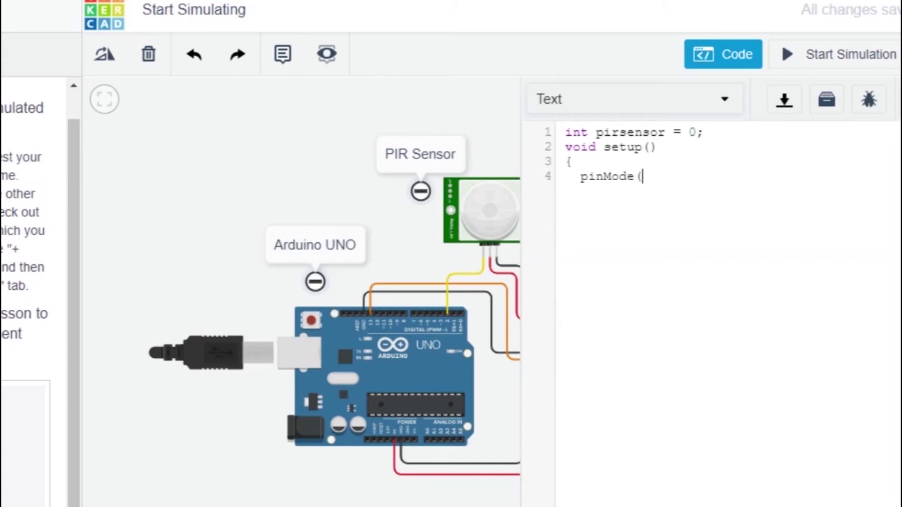
text(13,)
text(OU)
text(TO)
key(BackSpace)
text(PUT)
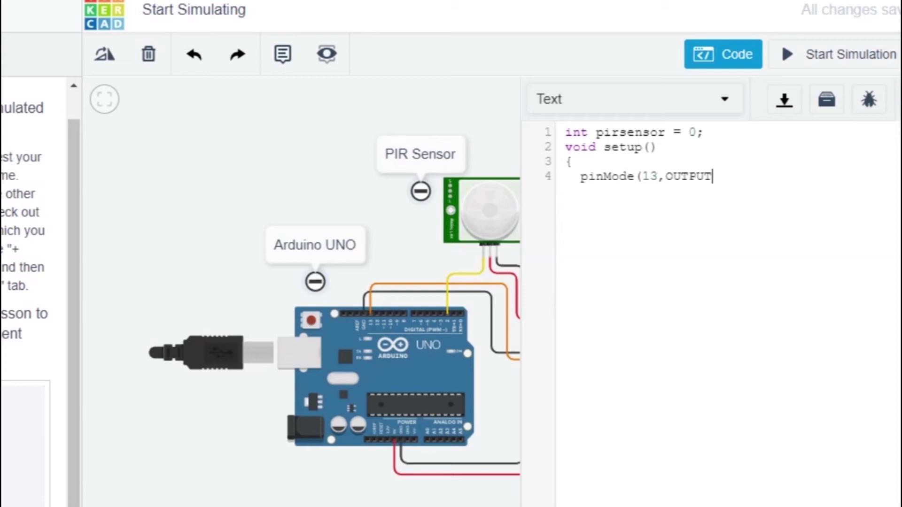
text();)
key(Return)
text(pin)
text(Mod)
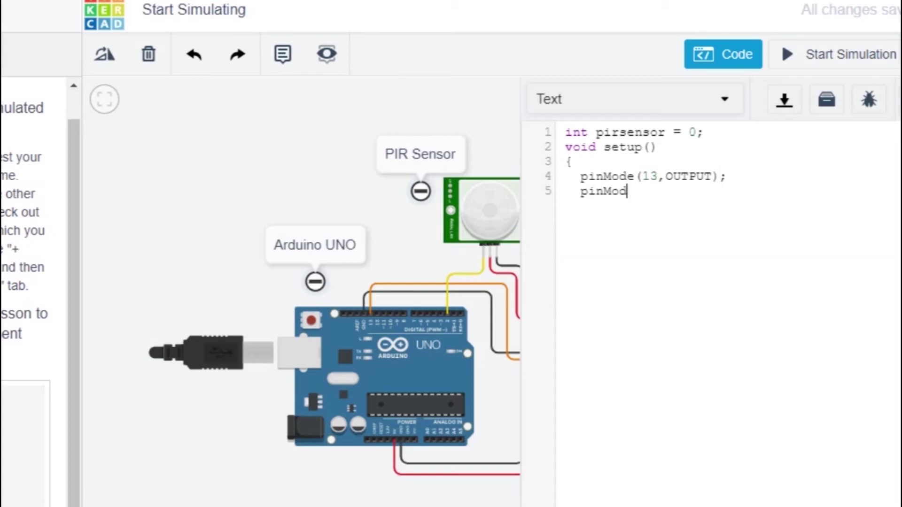
text(e(2)
text(,IN)
text(PUT)
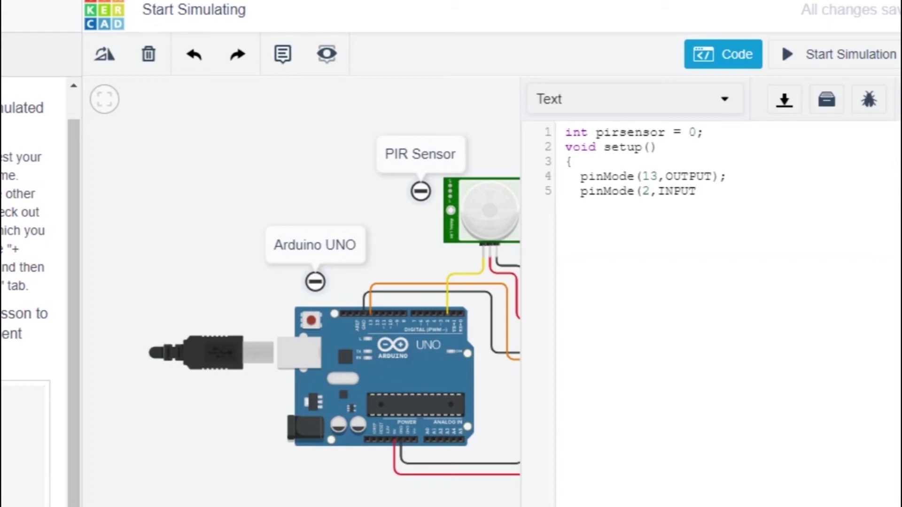
text();)
key(Return)
Step: Close setup and start void loop() with pirsensor = digitalRead(2);
text(})
key(Return)
text(void)
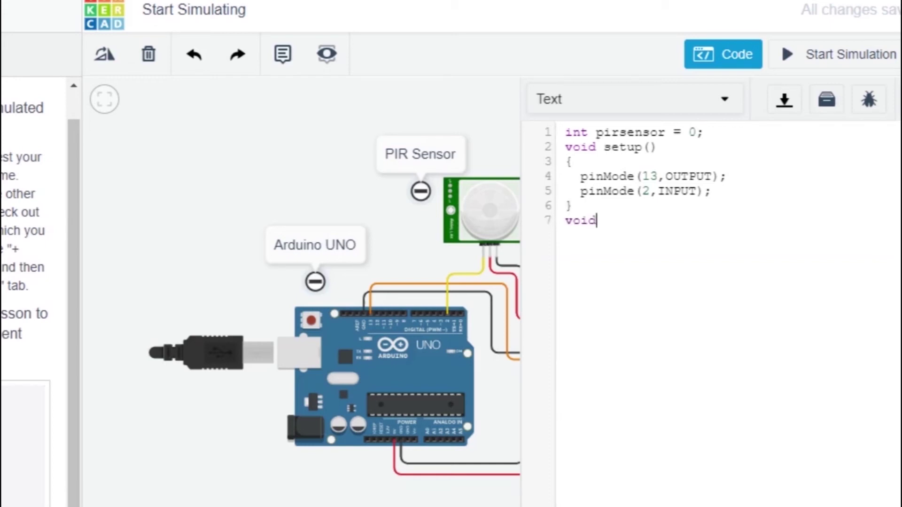
text( lo)
text(op())
key(Return)
text({)
key(Return)
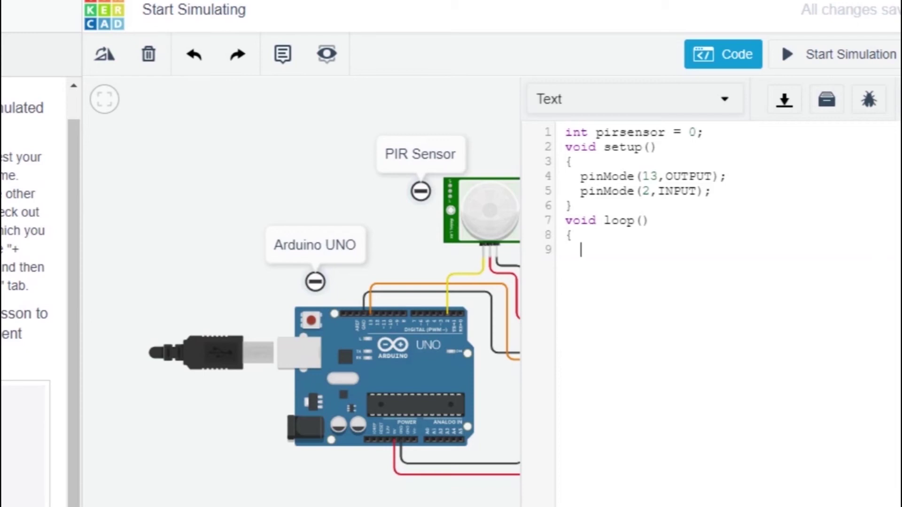
text(p)
text(irse)
text(nsor )
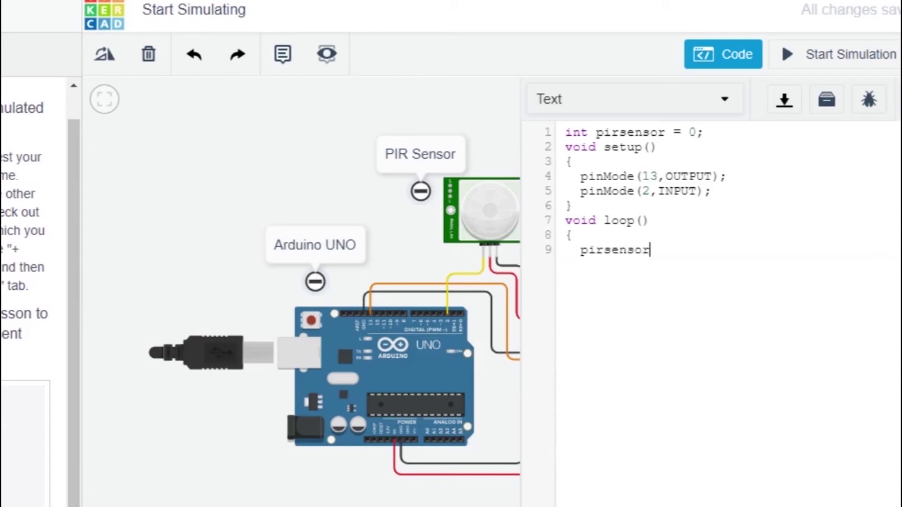
text(= )
text(d)
text(igita)
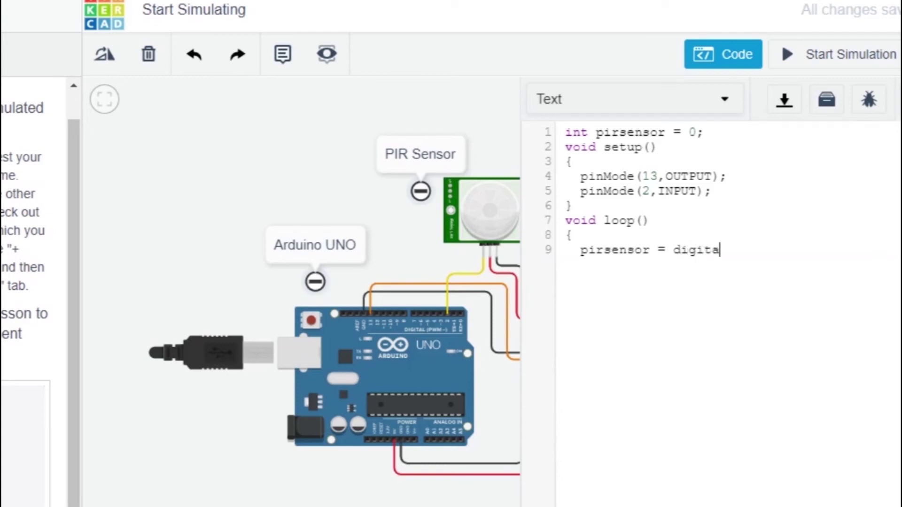
text(lR)
text(ead)
text((2)
text())
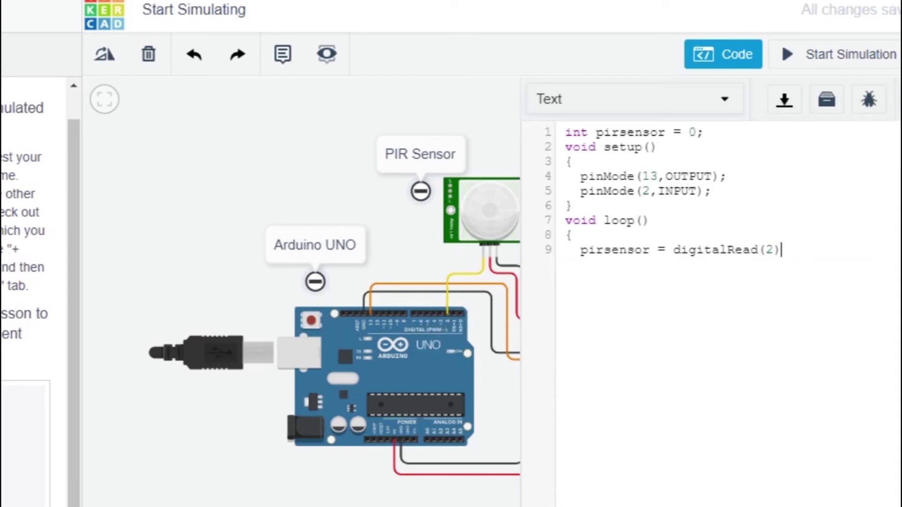
text(;)
key(Return)
Step: Add an if (pirsensor==HIGH) block inside the loop
text(if)
text( ()
text(p)
text(irsenso)
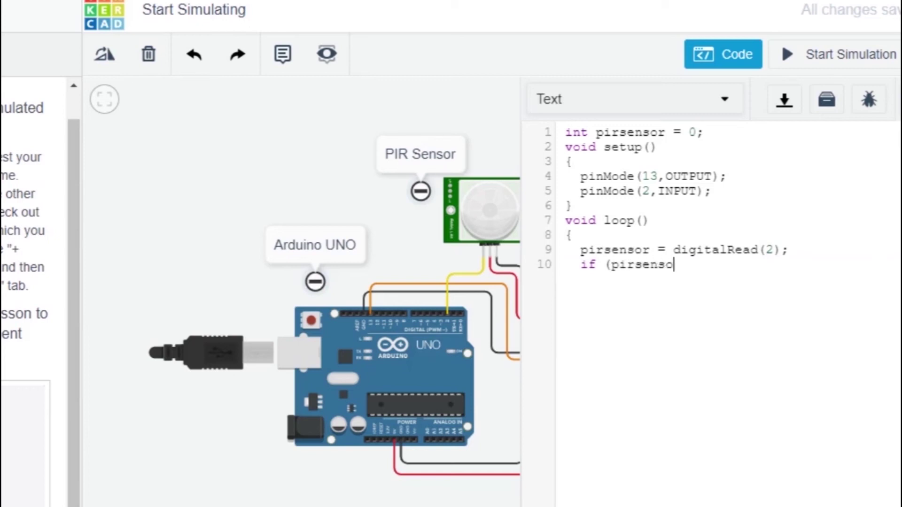
text(r)
text(HIGH))
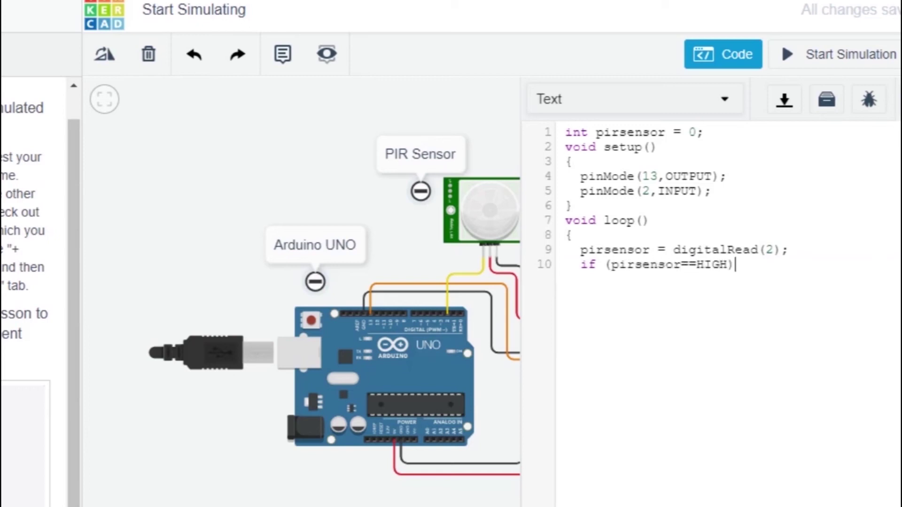
key(Return)
key(BackSpace)
key(BackSpace)
key(BackSpace)
key(BackSpace)
key(BackSpace)
text({)
Step: Inside the if block, write digitalWrite(13,HIGH);
key(Return)
key(BackSpace)
key(BackSpace)
text(digi)
text(talWri)
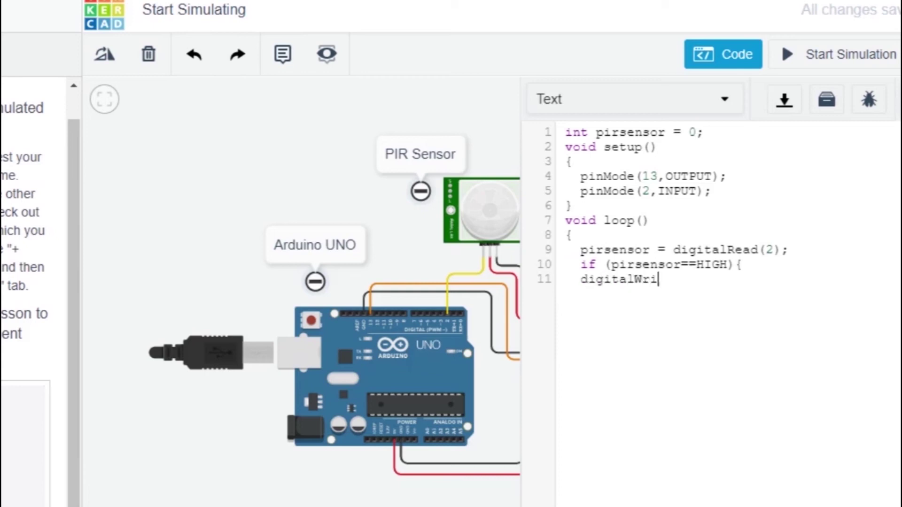
text(tw)
key(BackSpace)
text(e)
text(()
text(13)
text(,)
text(HIGH)
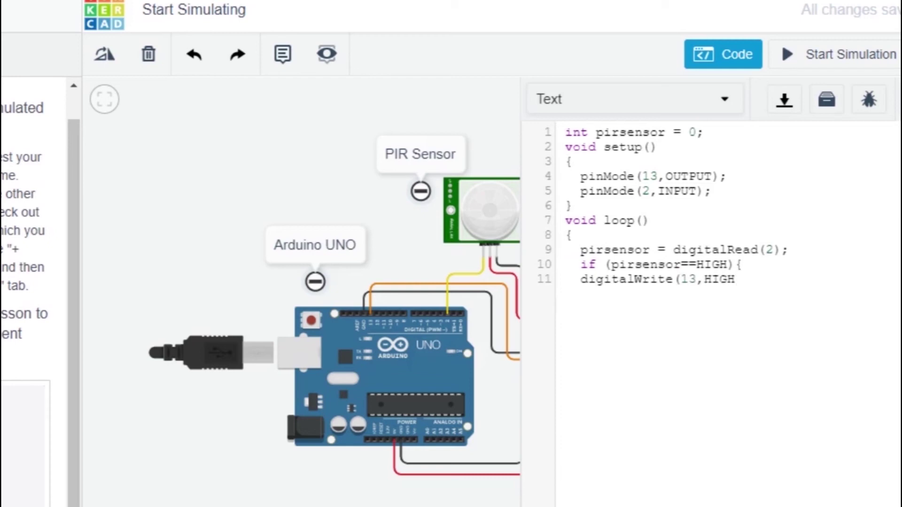
text(()
key(BackSpace)
text())
key(Return)
key(BackSpace)
Step: Add delay(10000);, close the if block and open an else{ branch
key(BackSpace)
key(BackSpace)
key(BackSpace)
key(BackSpace)
text(;)
key(Return)
key(BackSpace)
key(BackSpace)
text(del)
text(ay()
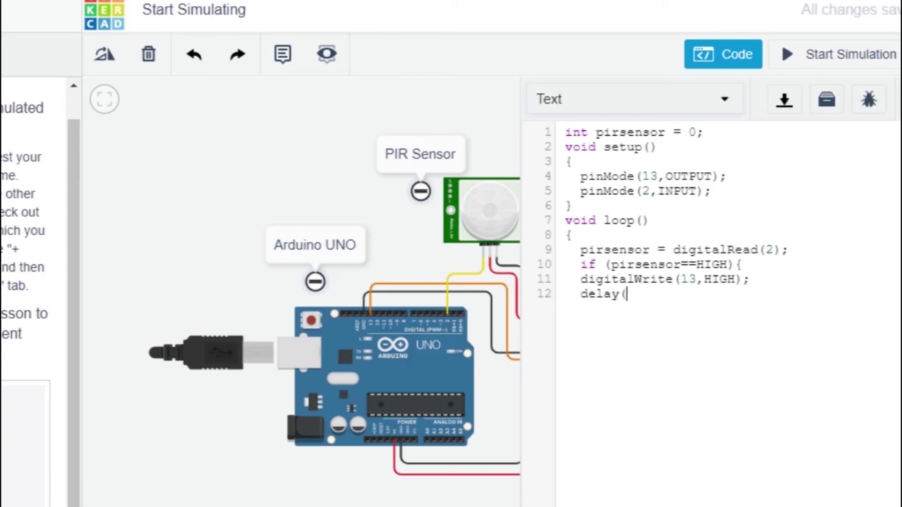
text(10000)
text())
text(;)
key(Return)
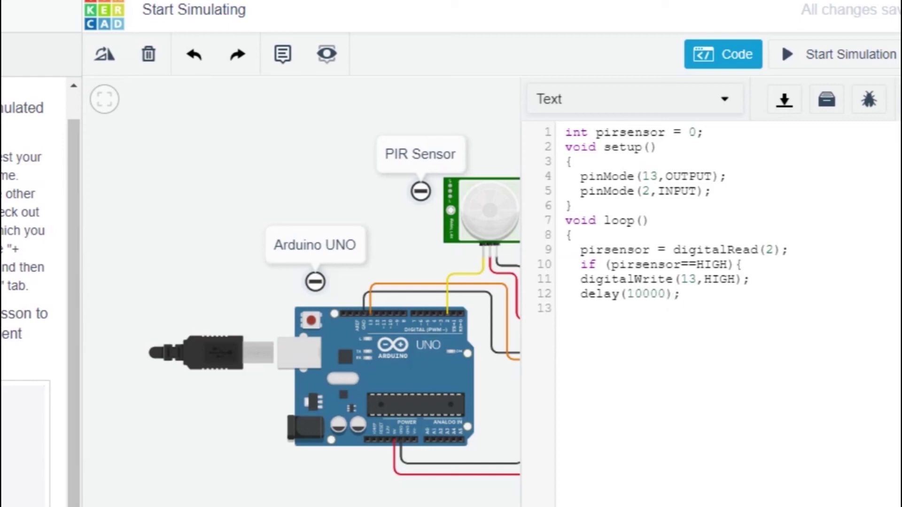
text(})
key(Return)
text(else)
text({)
Step: In the else branch, write digitalWrite(13,LOW);
key(Return)
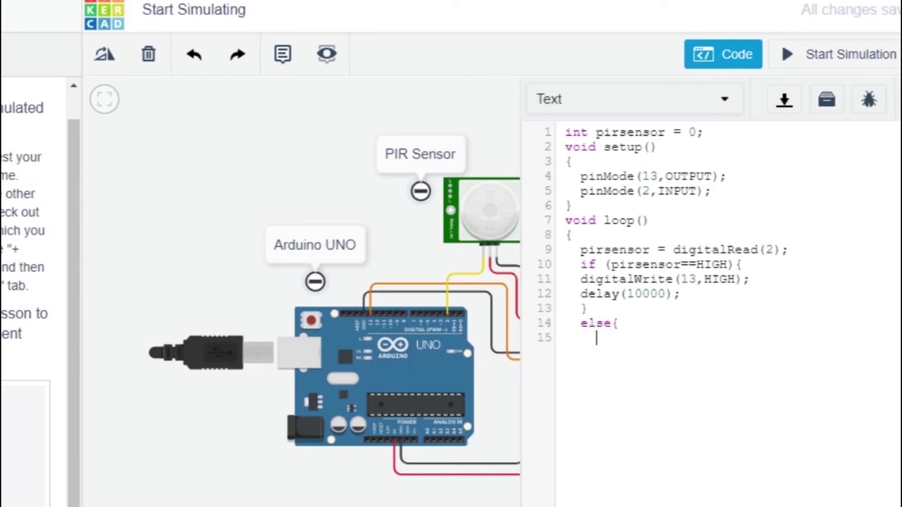
key(BackSpace)
key(BackSpace)
text(de)
key(BackSpace)
text(igi)
text(talWre)
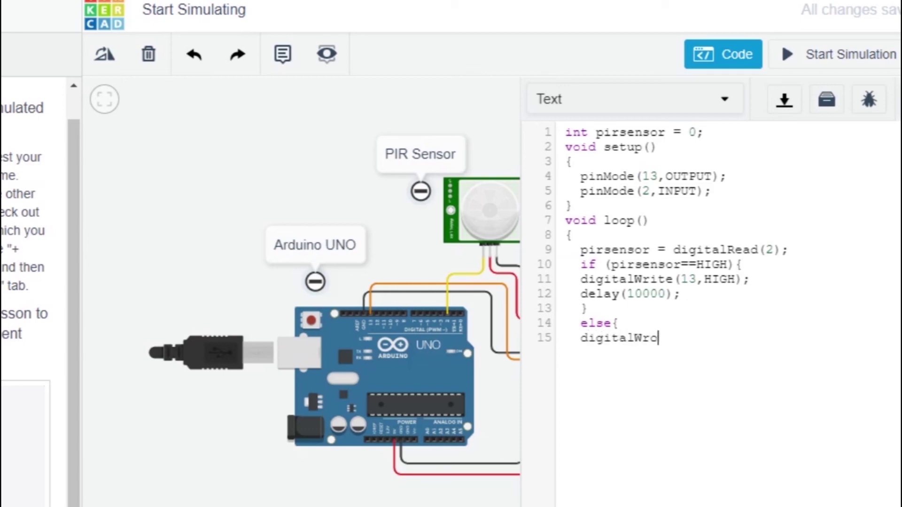
key(BackSpace)
text(ite)
text(()
text(13,L)
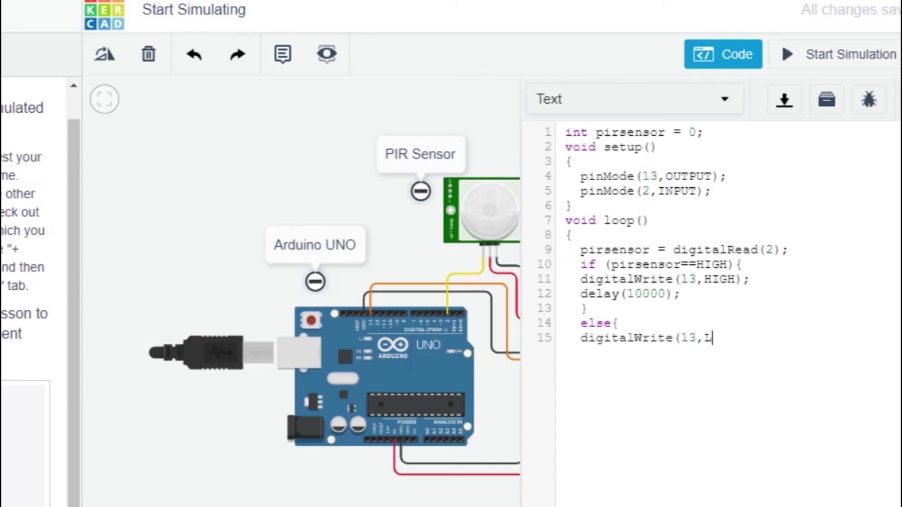
text(OW))
text(;)
key(Return)
Step: Add delay(120); and close both the else block and loop() with braces
key(BackSpace)
key(BackSpace)
text(d)
text(elay)
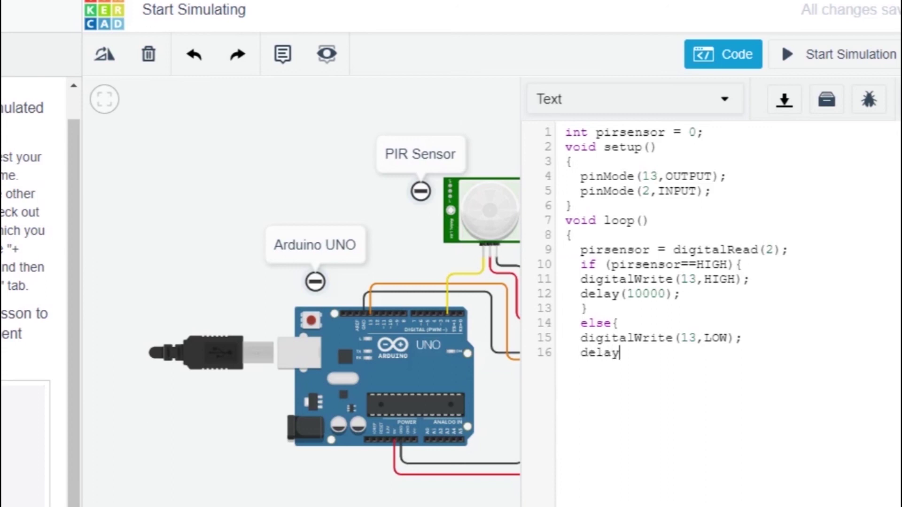
text(()
text(120)
text();)
key(Return)
text(})
key(Return)
text(})
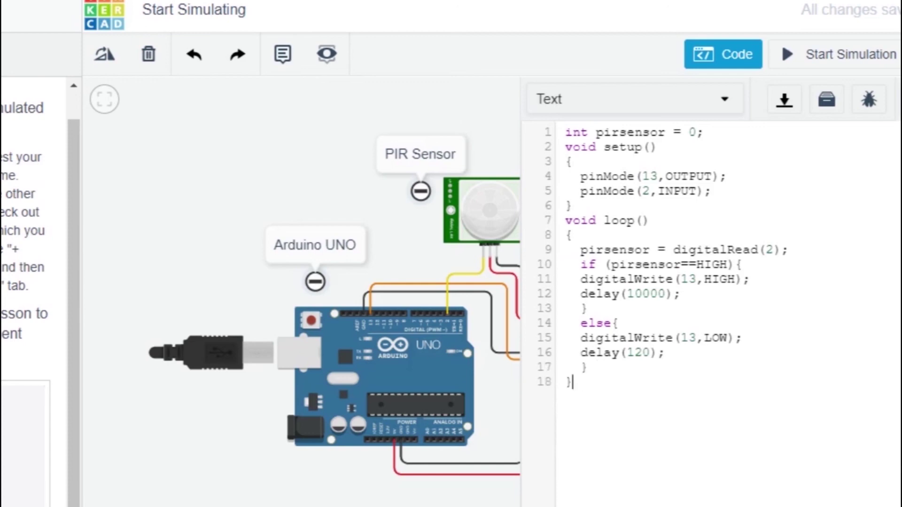
key(Return)
Step: Start the simulation and drag the PIR target in front of the sensor to light the bulb
click(851, 57)
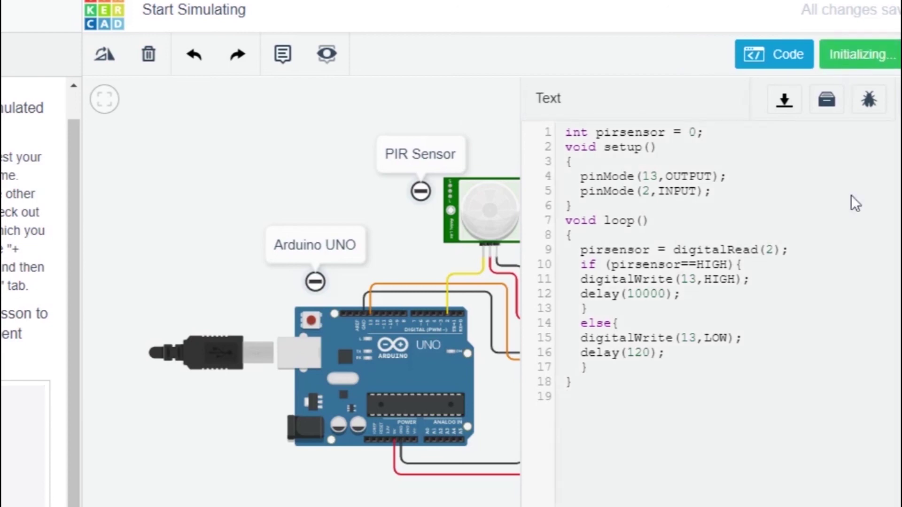
click(753, 65)
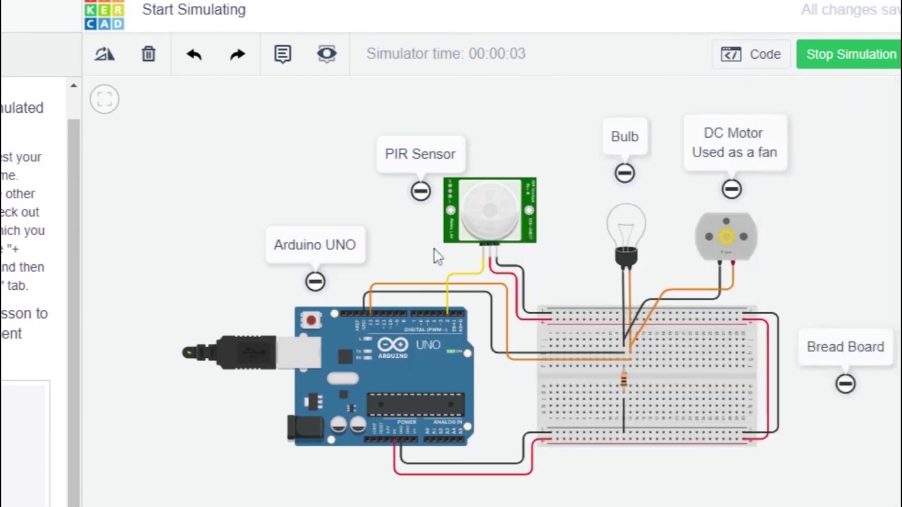
click(492, 218)
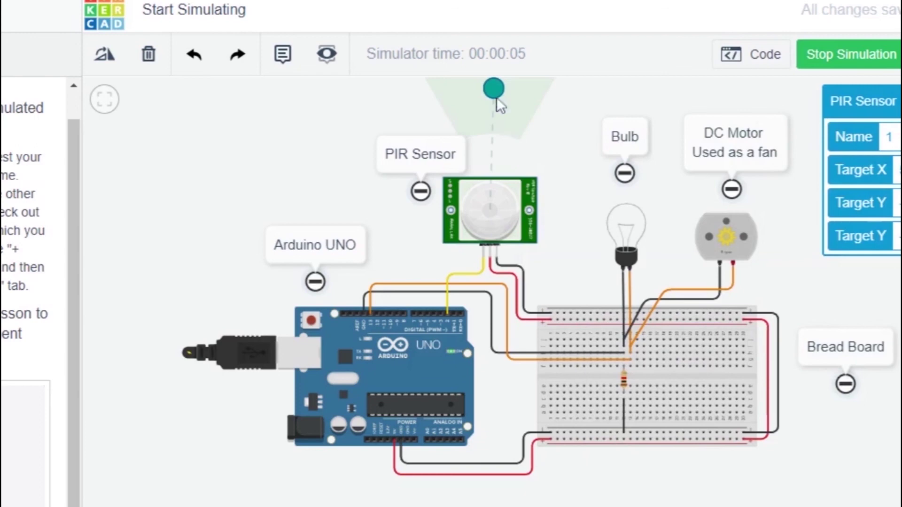
drag(496, 93, 498, 93)
drag(493, 90, 496, 153)
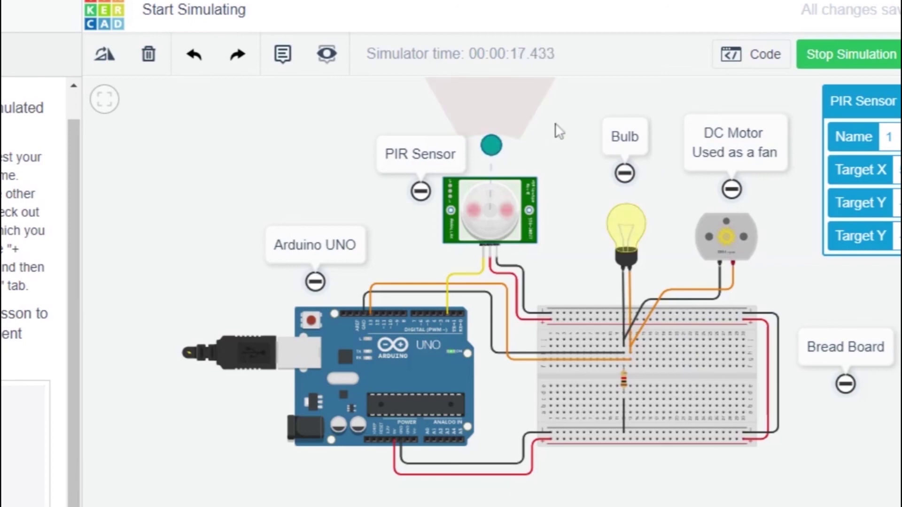
click(771, 55)
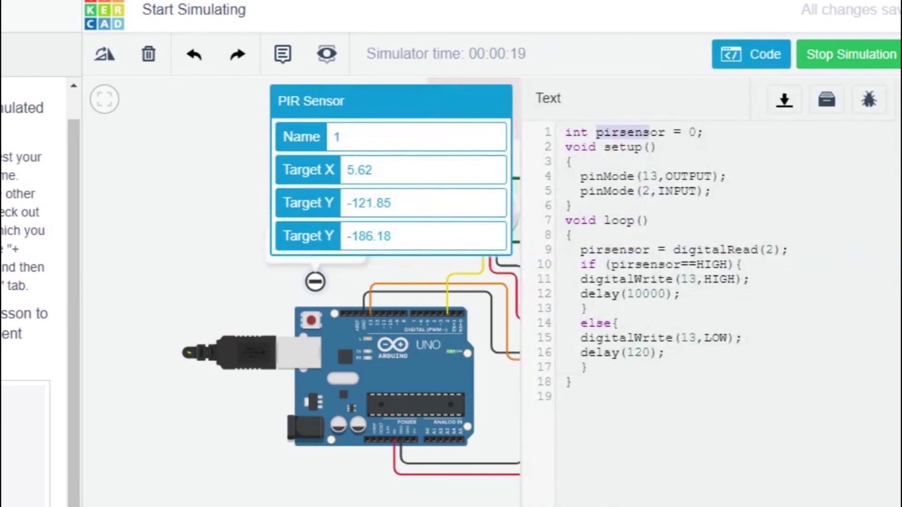
Step: Jump to the end of the pirsensor declaration line in the reopened sketch
key(End)
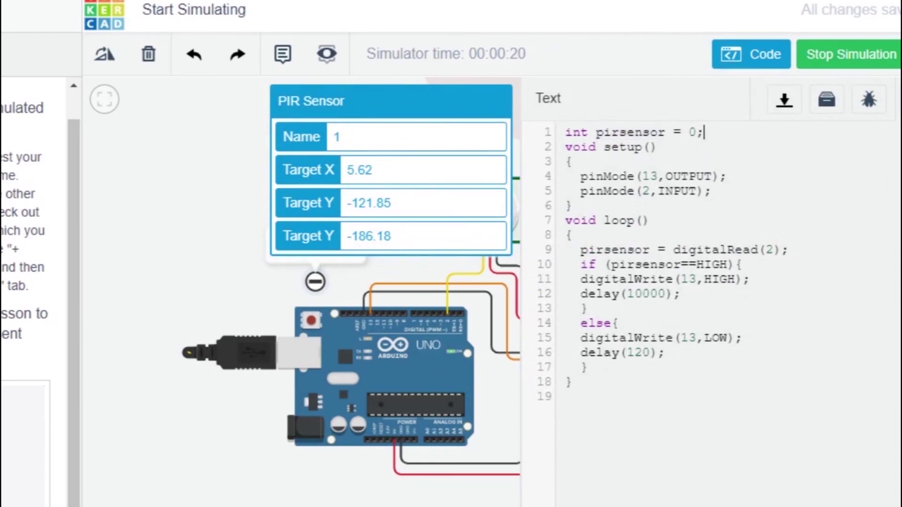